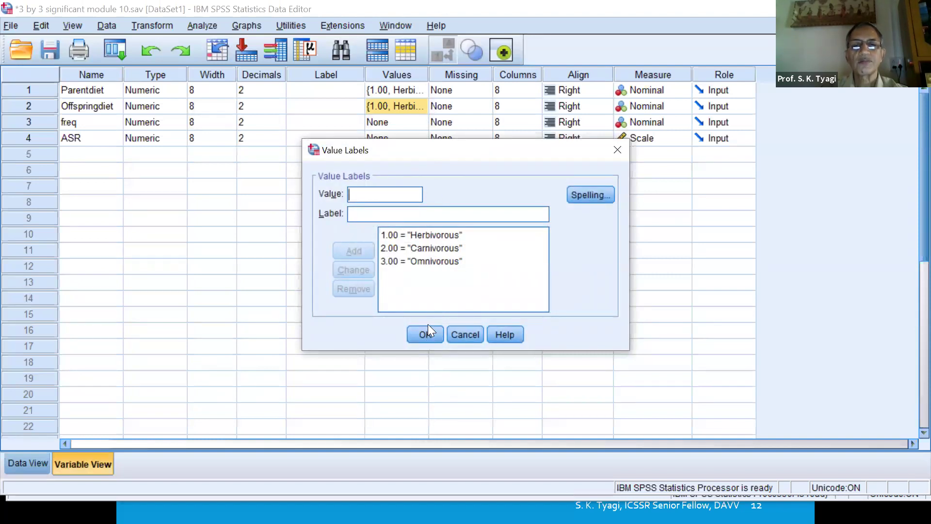
Step: Leave the value labels definition unchanged and display the cases as numeric codes instead of value labels
{"action": "left_click", "coordinate": [460, 334]}
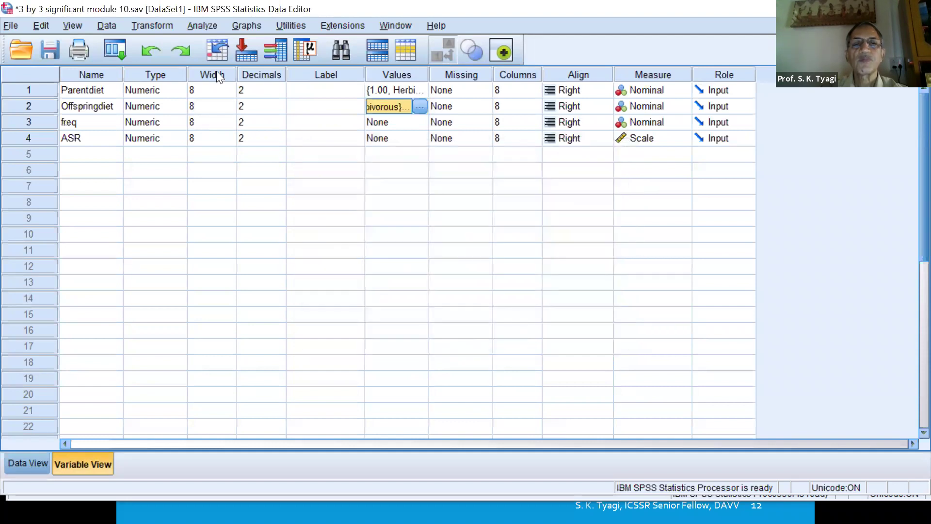
{"action": "left_click", "coordinate": [75, 121]}
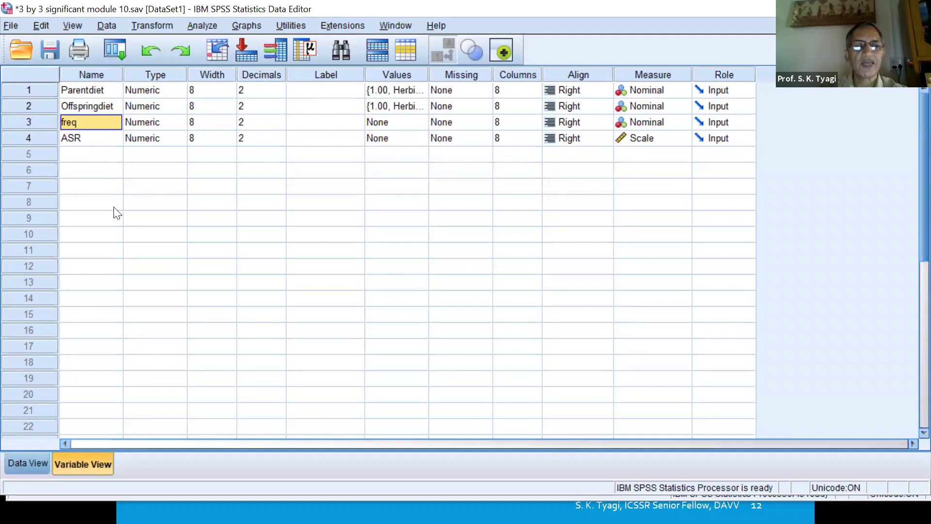
{"action": "left_click", "coordinate": [34, 459]}
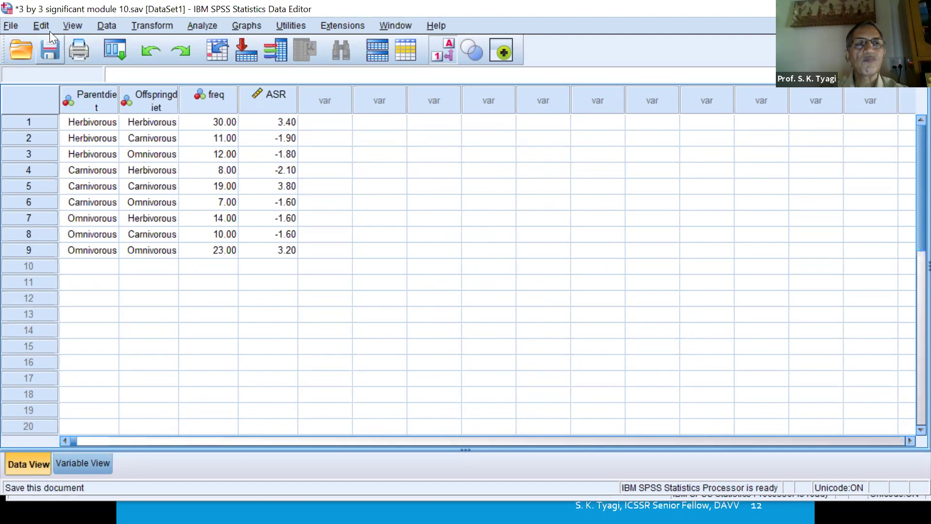
{"action": "left_click", "coordinate": [71, 22]}
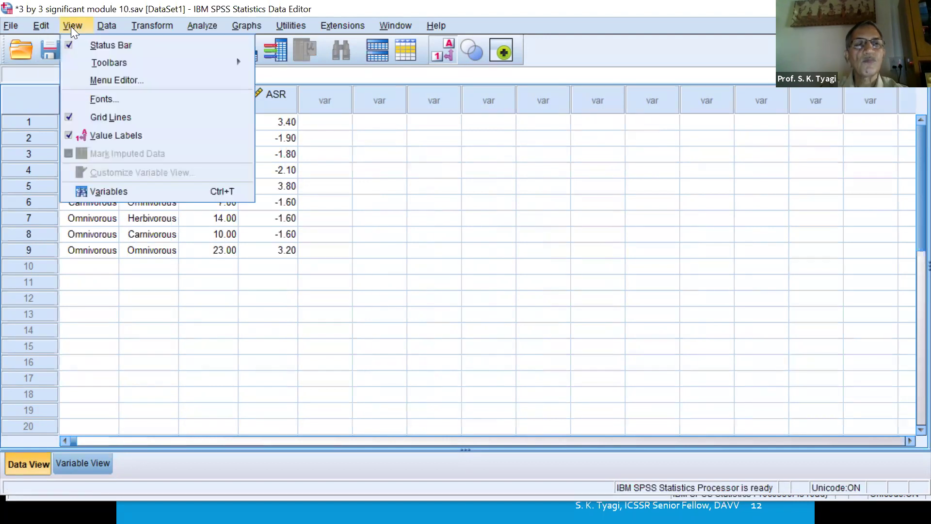
{"action": "left_click", "coordinate": [94, 130]}
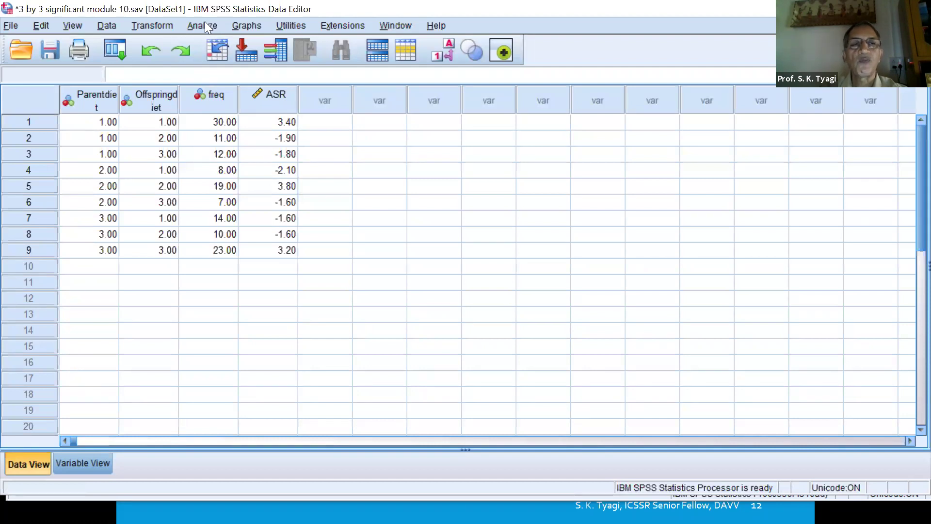
Step: Weight the cases by freq and close the resulting output without saving it
{"action": "left_click", "coordinate": [107, 25]}
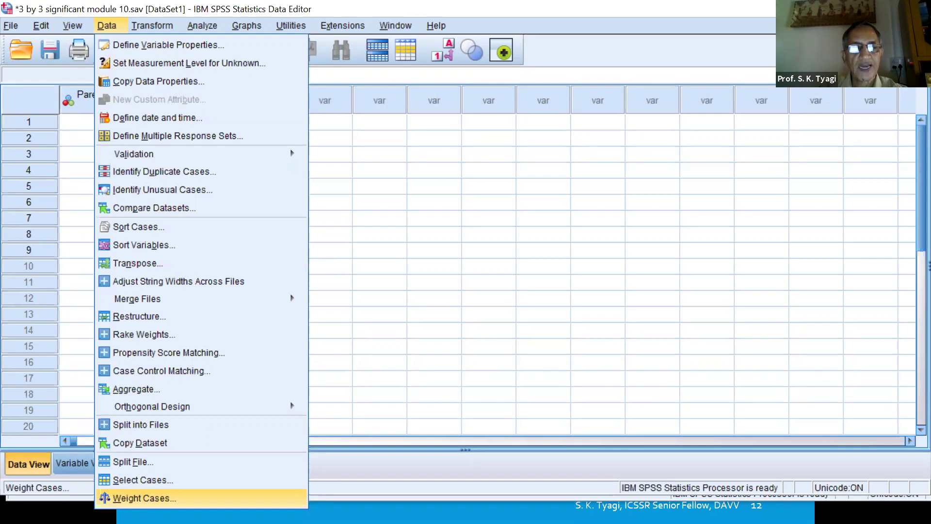
{"action": "left_click", "coordinate": [145, 498]}
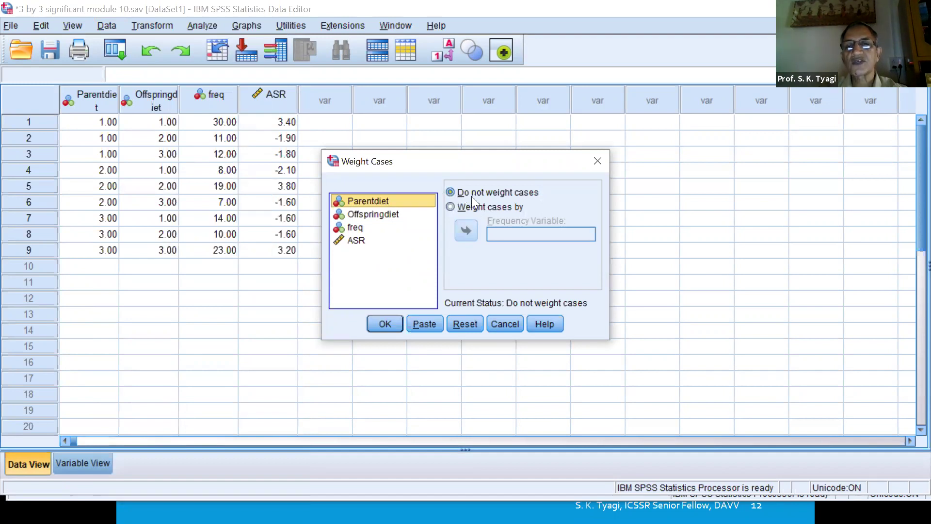
{"action": "left_click", "coordinate": [535, 199]}
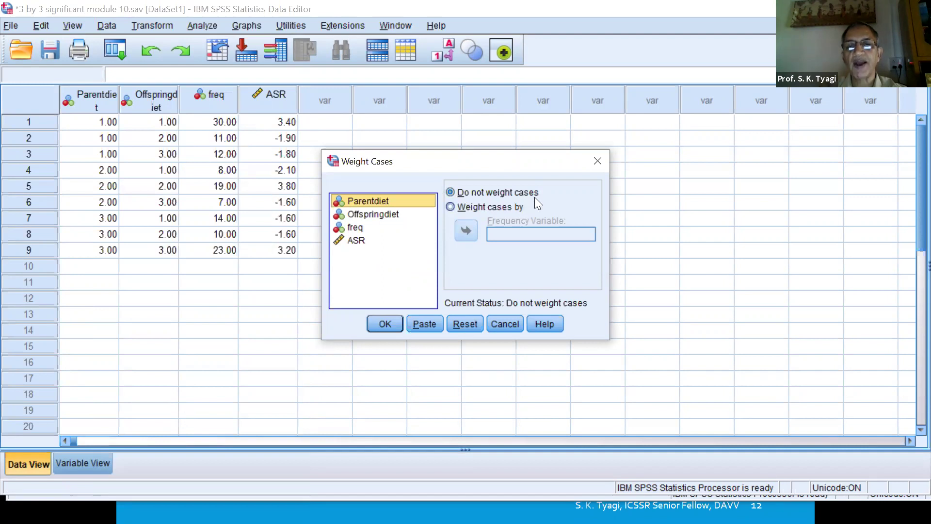
{"action": "left_click", "coordinate": [348, 226]}
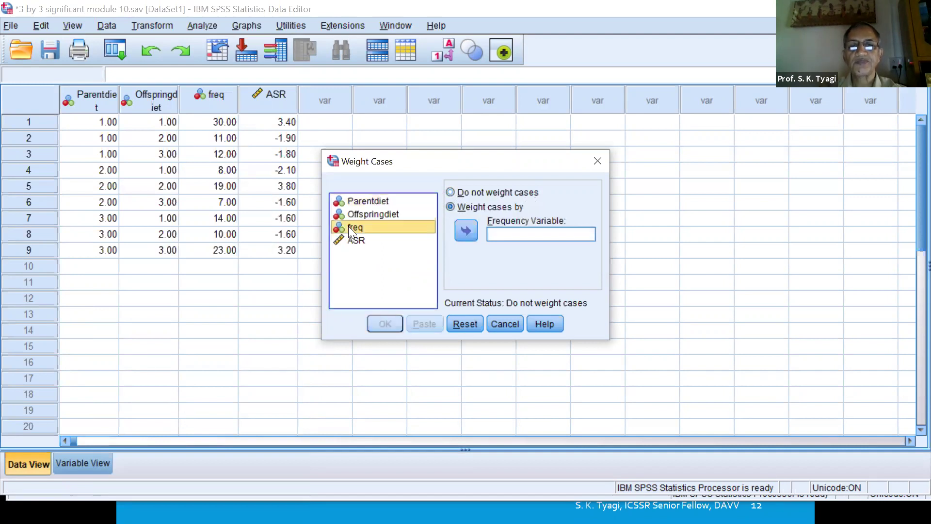
{"action": "left_click", "coordinate": [465, 229]}
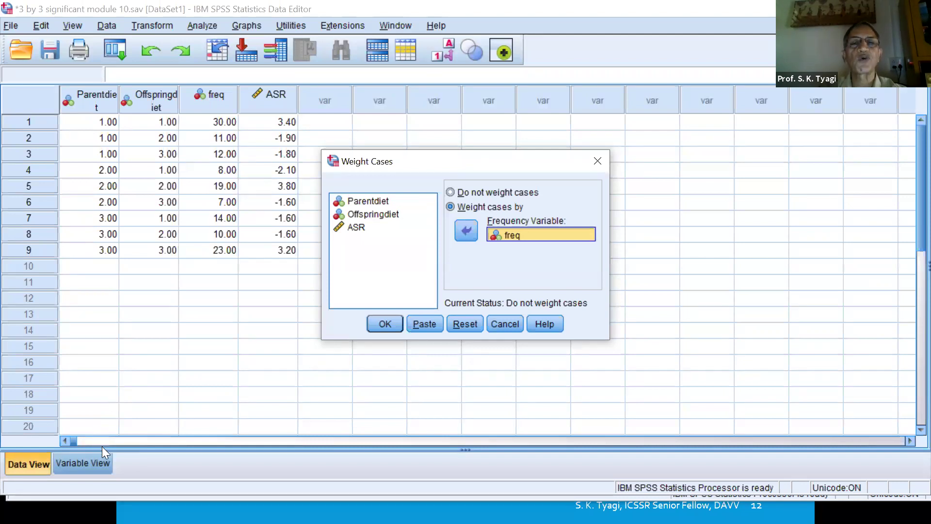
{"action": "left_click", "coordinate": [385, 324]}
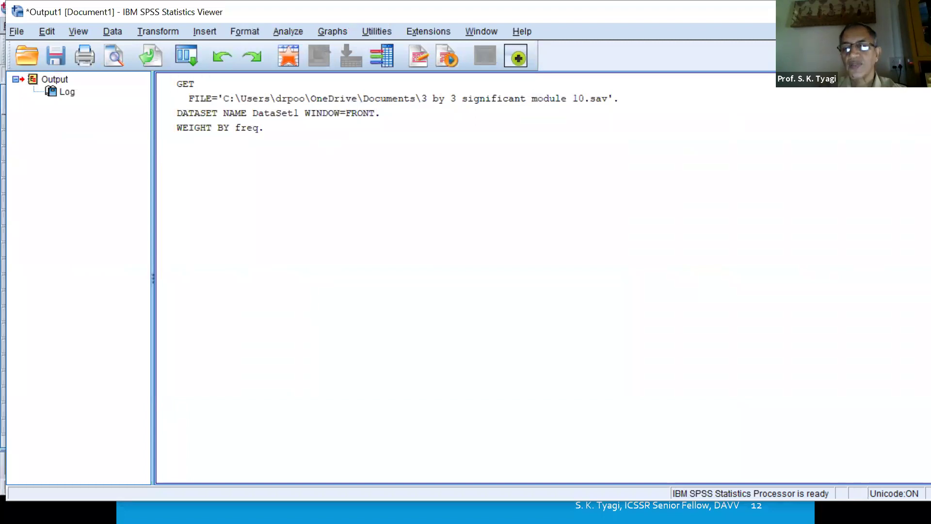
{"action": "key", "text": "alt+F4"}
{"action": "left_click", "coordinate": [483, 276]}
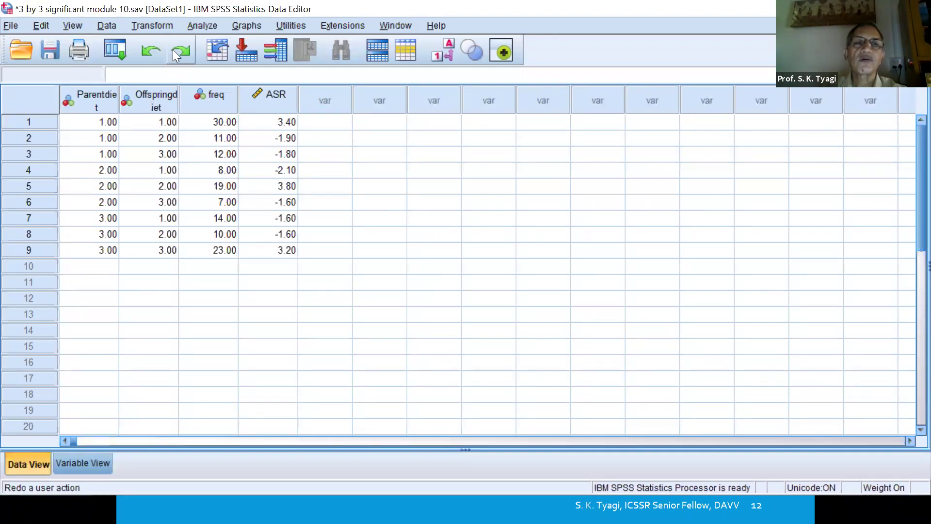
Step: Set up a Crosstabs analysis with Parentdiet as the row variable and Offspringdiet as the column variable
{"action": "left_click", "coordinate": [210, 24]}
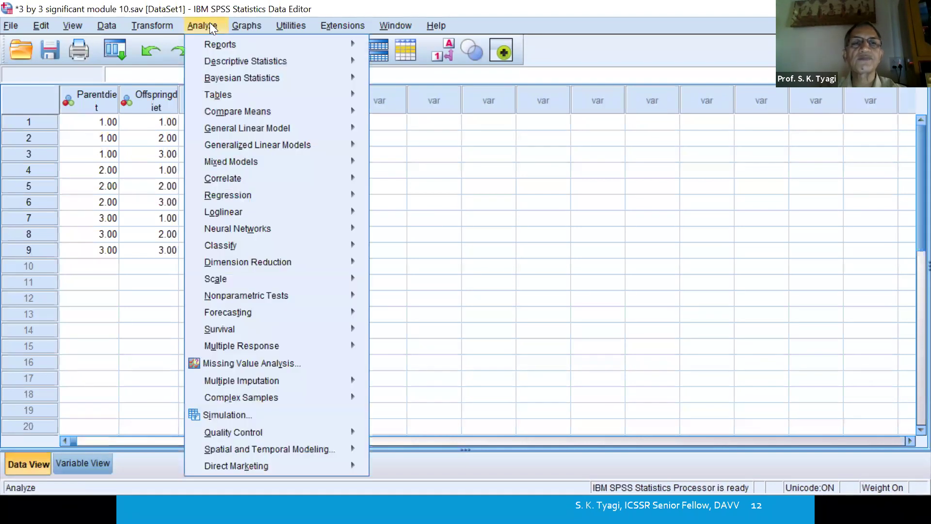
{"action": "mouse_move", "coordinate": [232, 61]}
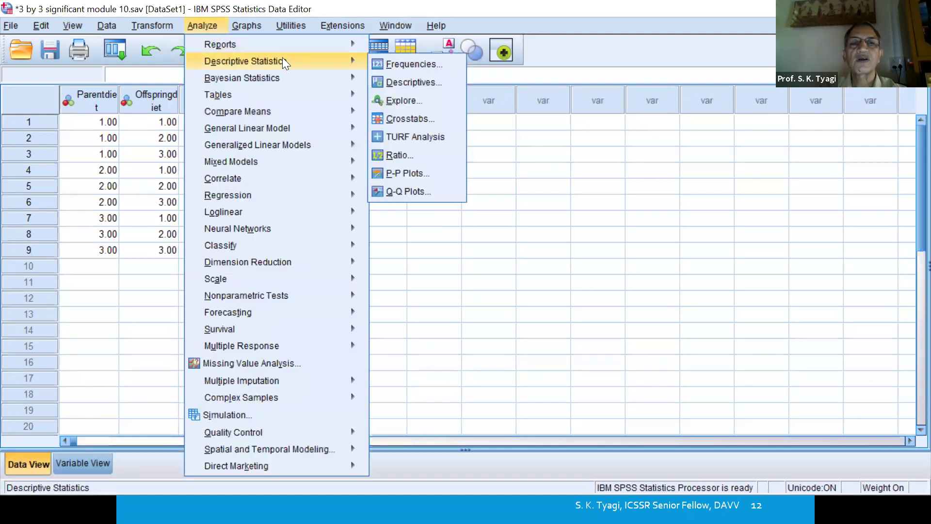
{"action": "left_click", "coordinate": [405, 118]}
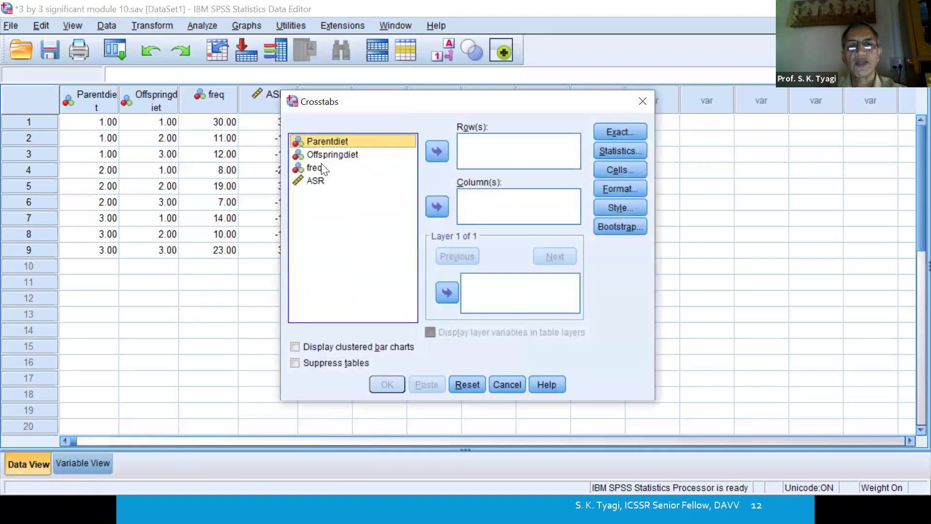
{"action": "left_click", "coordinate": [436, 152]}
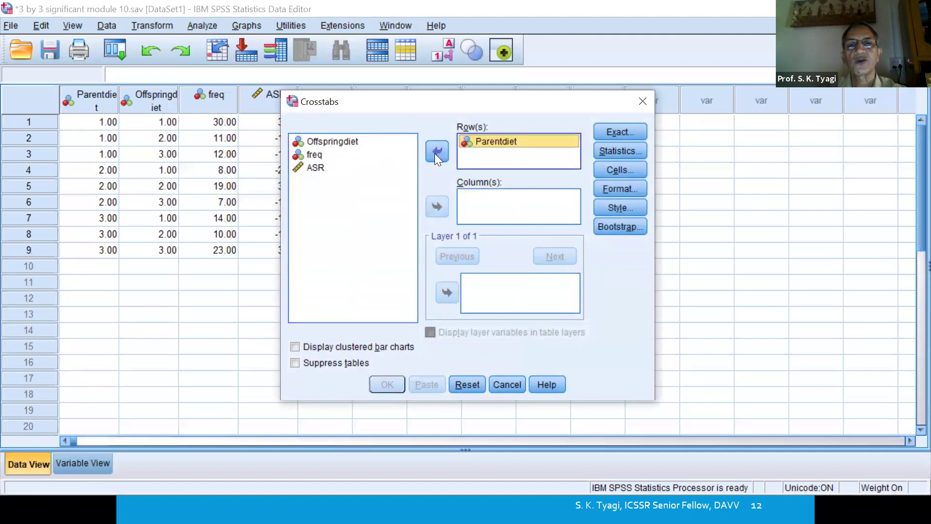
{"action": "left_click", "coordinate": [356, 142]}
{"action": "left_click", "coordinate": [436, 207]}
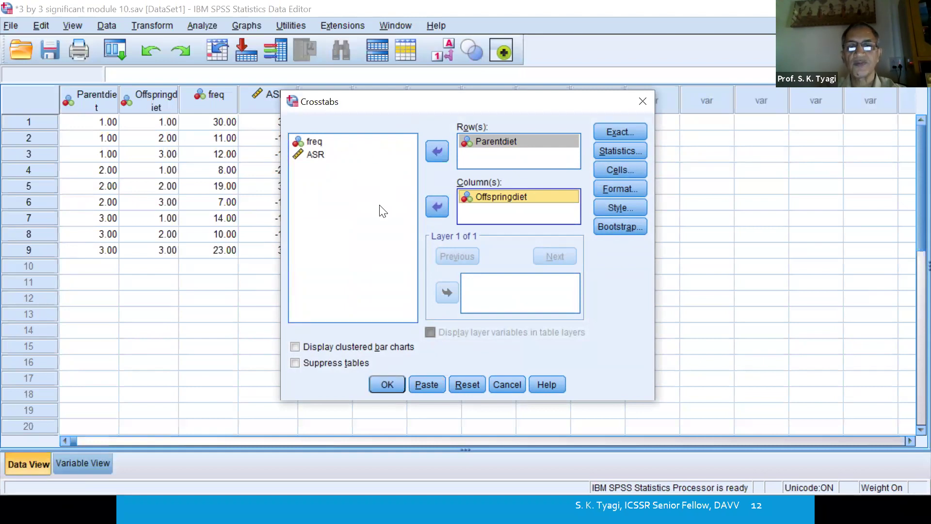
Step: Include the Chi-square statistic in the crosstabulation and run the analysis
{"action": "left_click", "coordinate": [618, 150]}
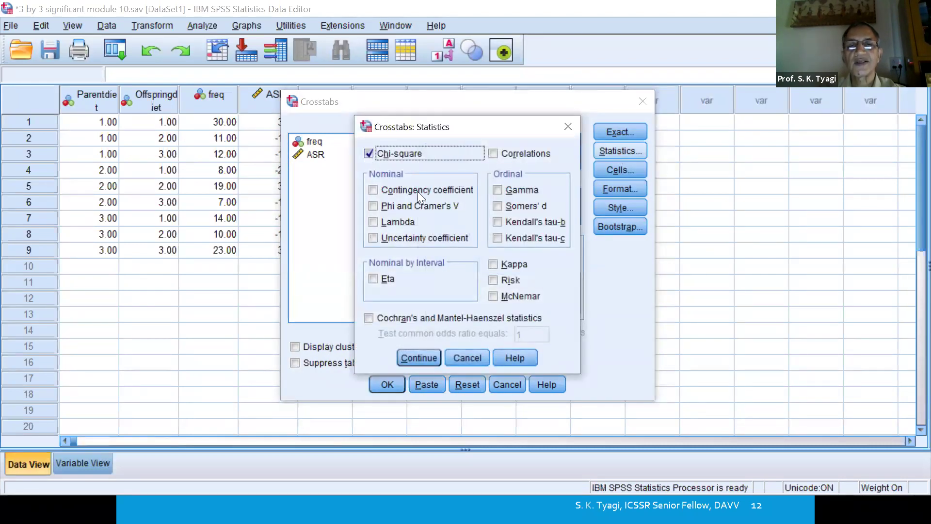
{"action": "left_click", "coordinate": [412, 357]}
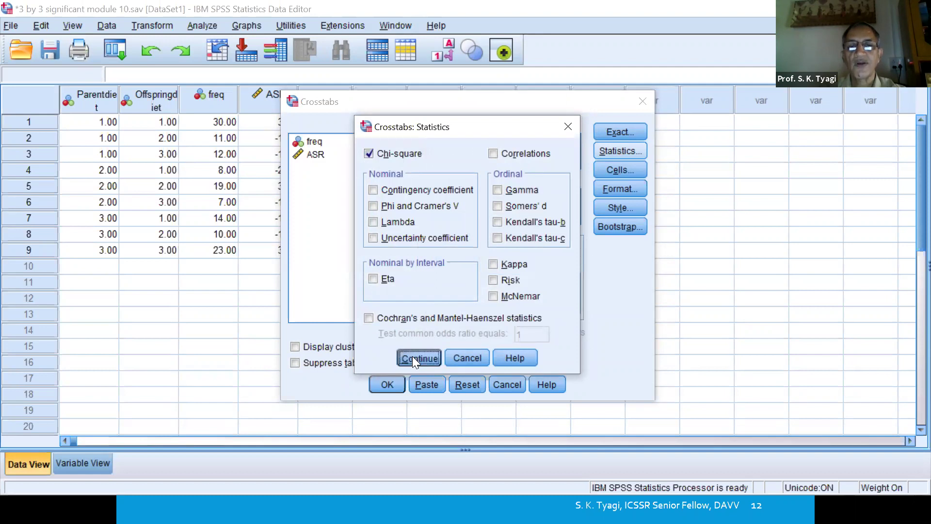
{"action": "left_click", "coordinate": [386, 384]}
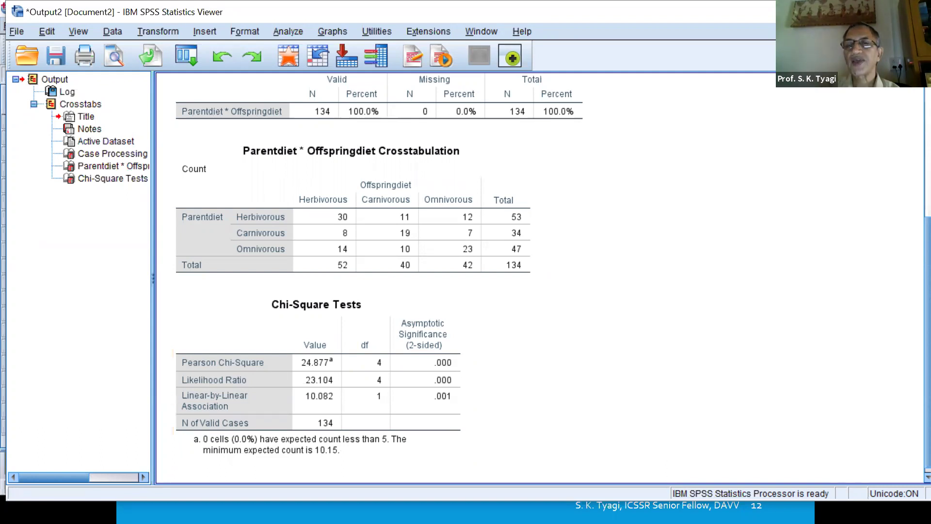
Step: Close the crosstabulation output without saving it, and close the dataset with its changes saved
{"action": "left_click", "coordinate": [920, 12]}
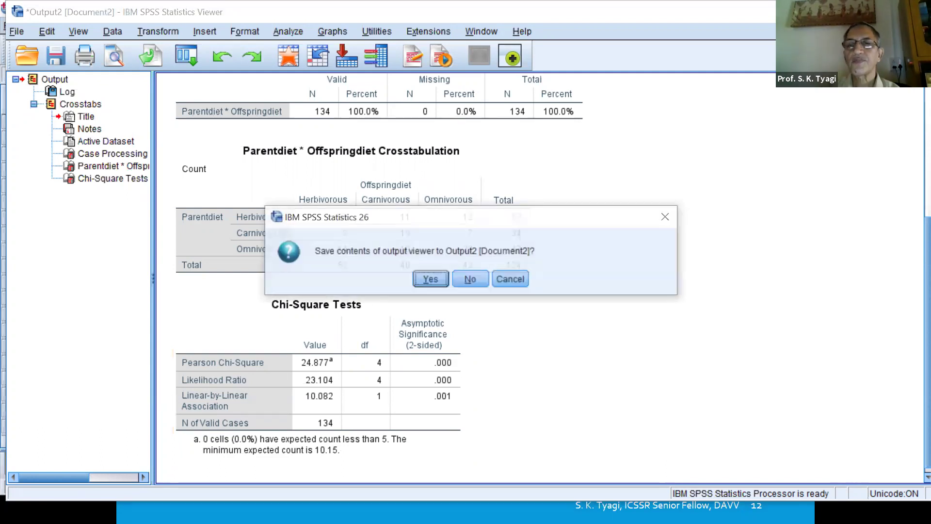
{"action": "left_click", "coordinate": [474, 279]}
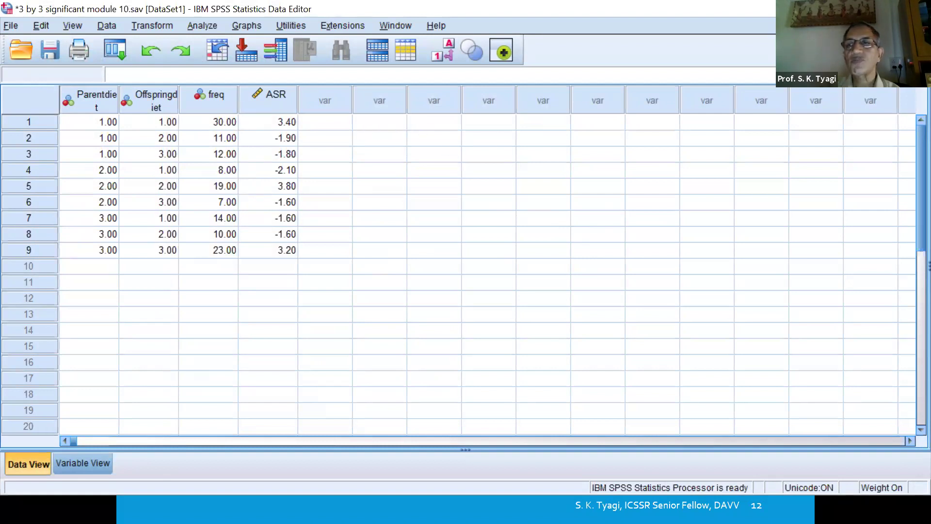
{"action": "key", "text": "alt+F4"}
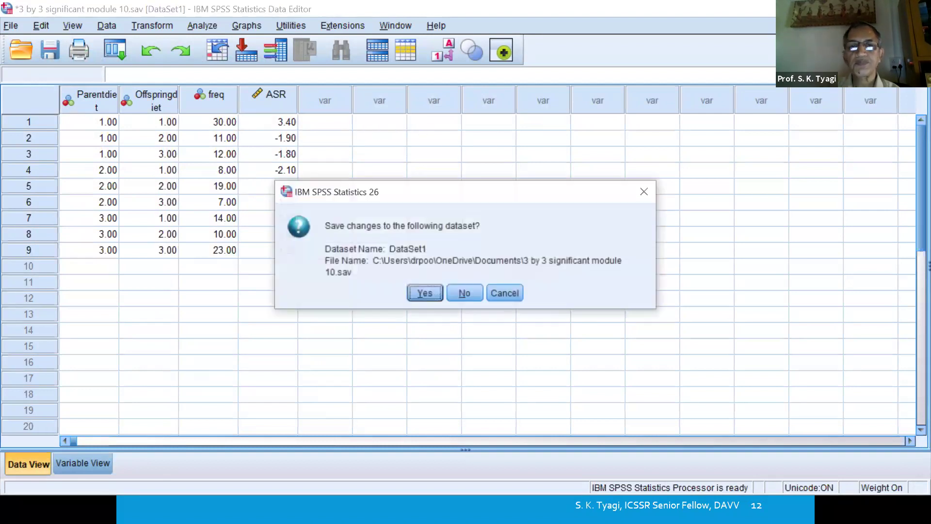
{"action": "left_click", "coordinate": [432, 295]}
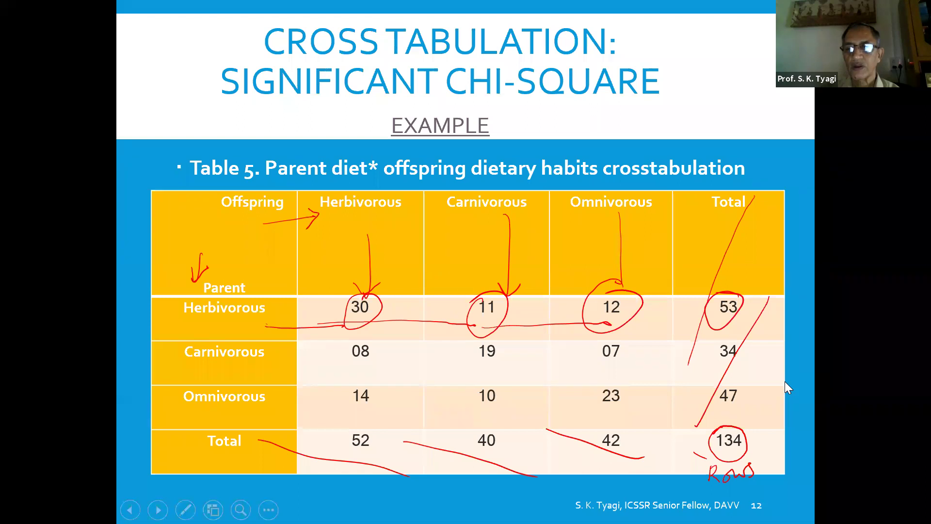
{"action": "key", "text": "Right"}
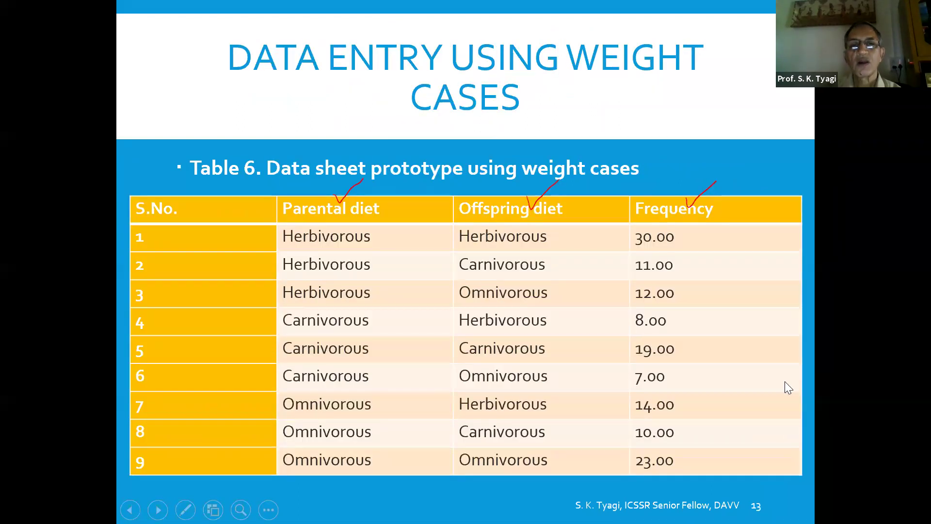
{"action": "key", "text": "Right"}
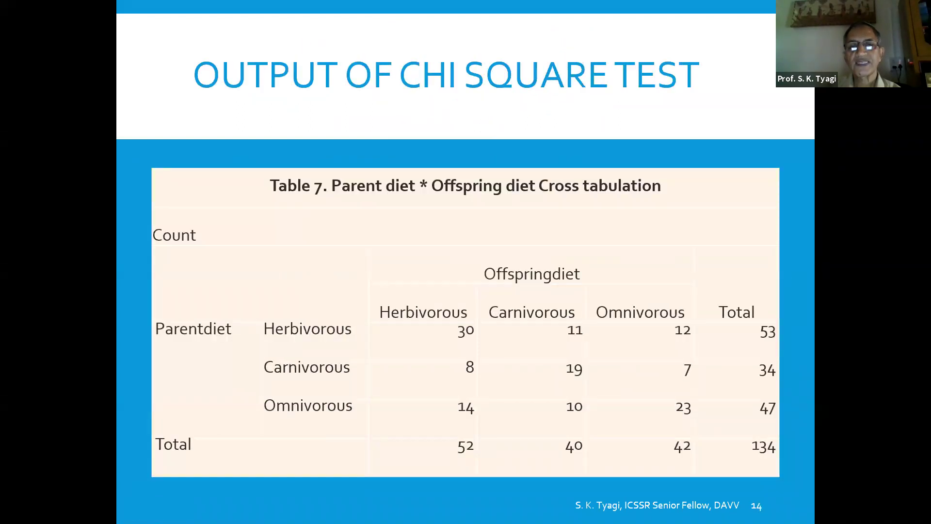
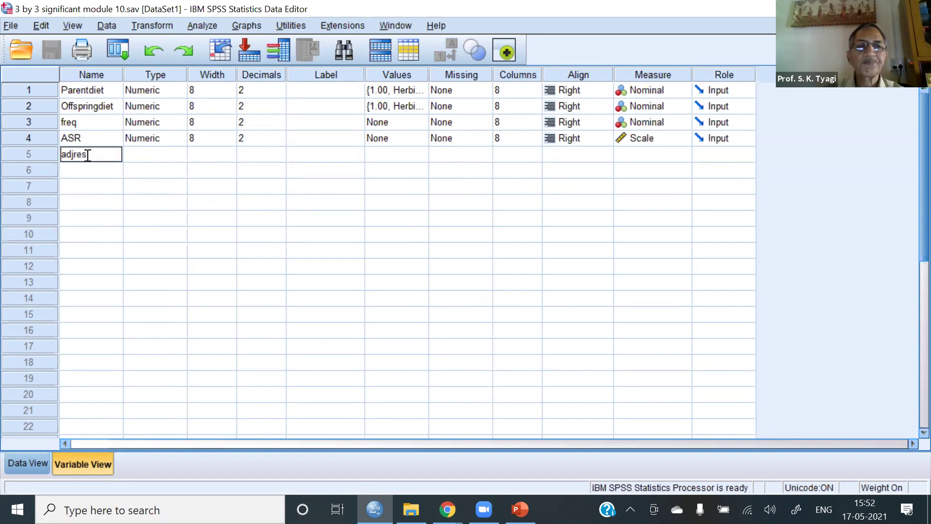
Step: Name the new fifth variable adjresidual
{"action": "type", "text": "idual"}
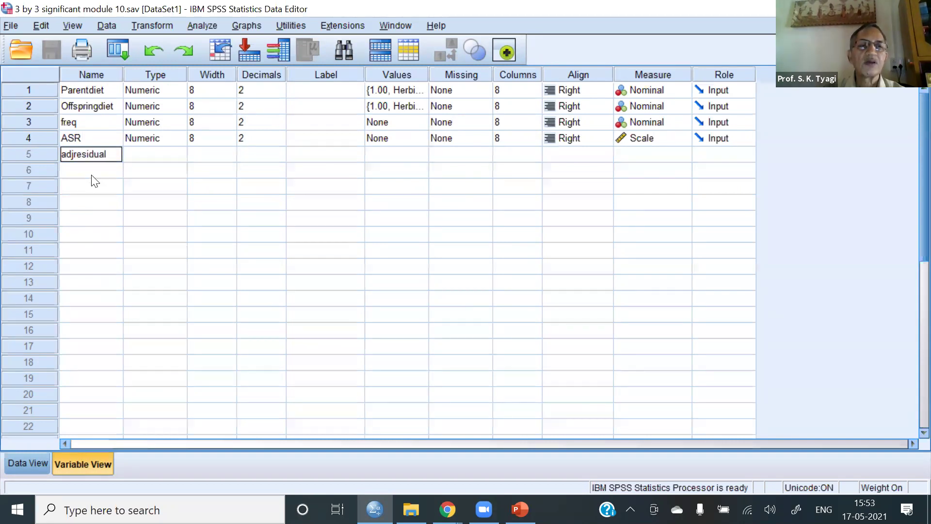
{"action": "left_click", "coordinate": [93, 173]}
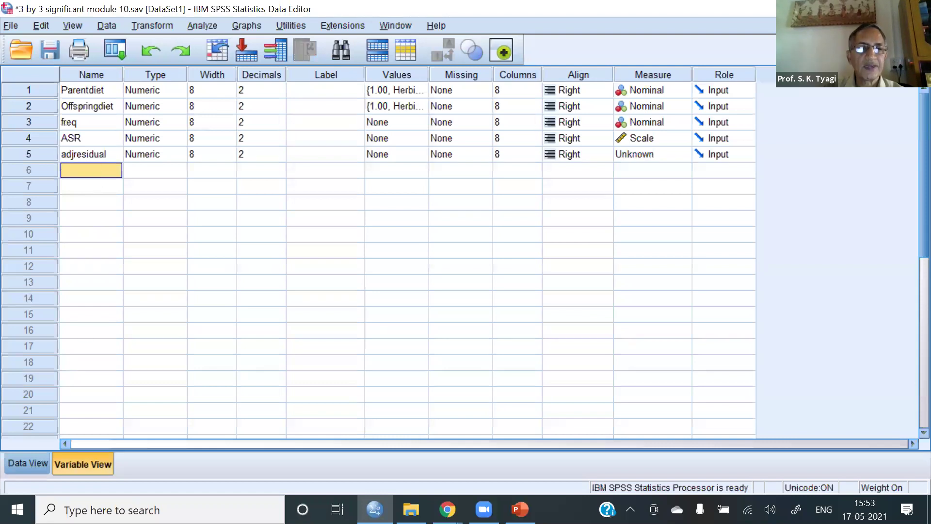
Step: Enter 3.40, -1.90 and -1.80 as the adjresidual values of the first three cases
{"action": "left_click", "coordinate": [32, 461]}
{"action": "left_click", "coordinate": [348, 125]}
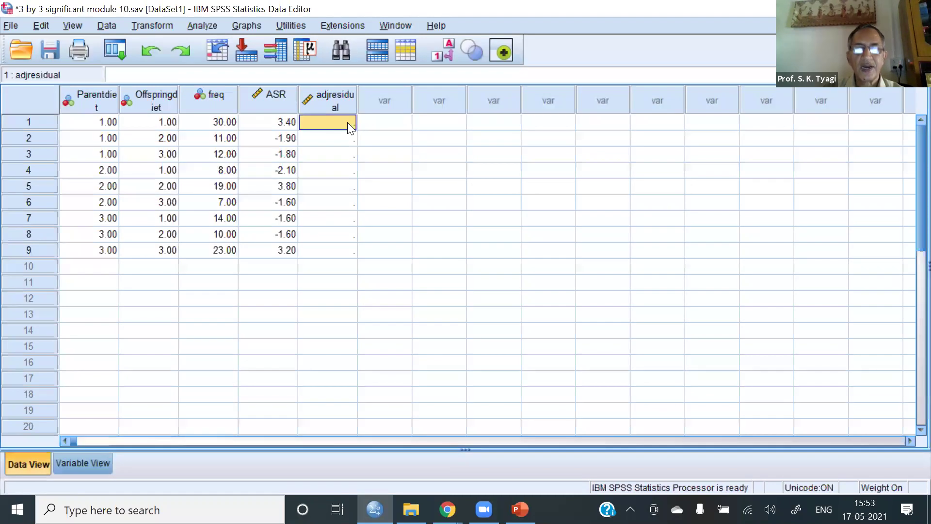
{"action": "type", "text": "3.00"}
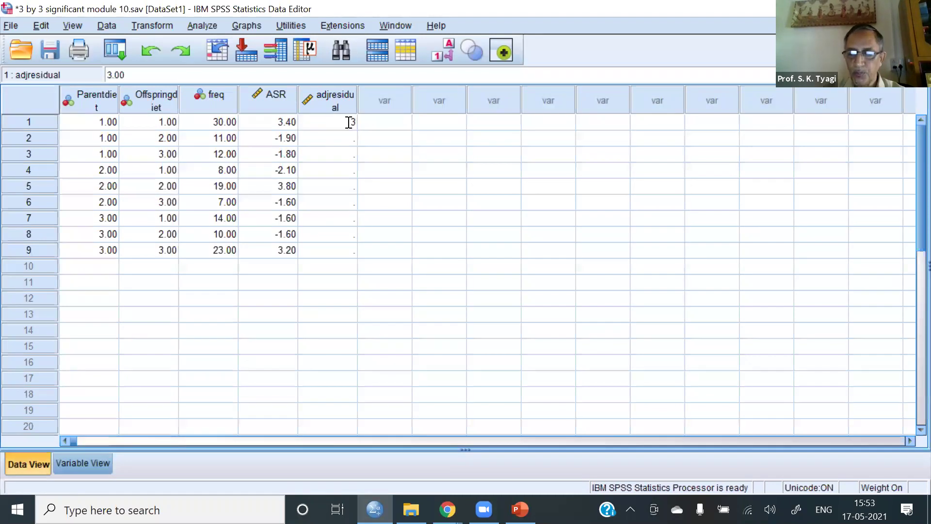
{"action": "type", "text": "40"}
{"action": "key", "text": "Return"}
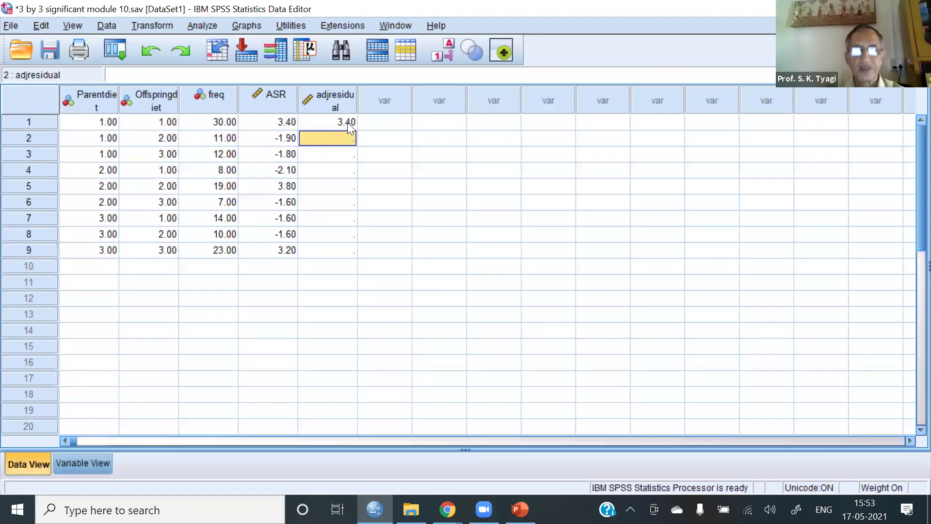
{"action": "type", "text": "-1"}
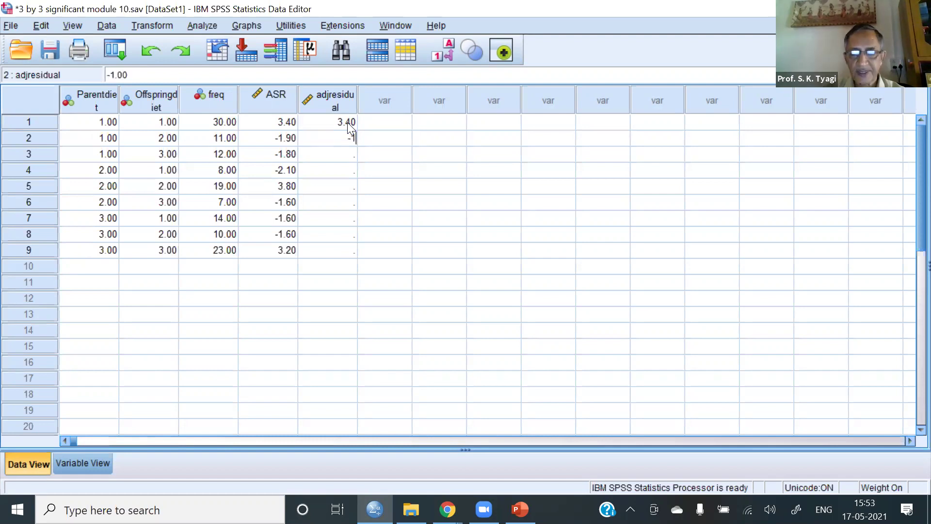
{"action": "type", "text": ".9"}
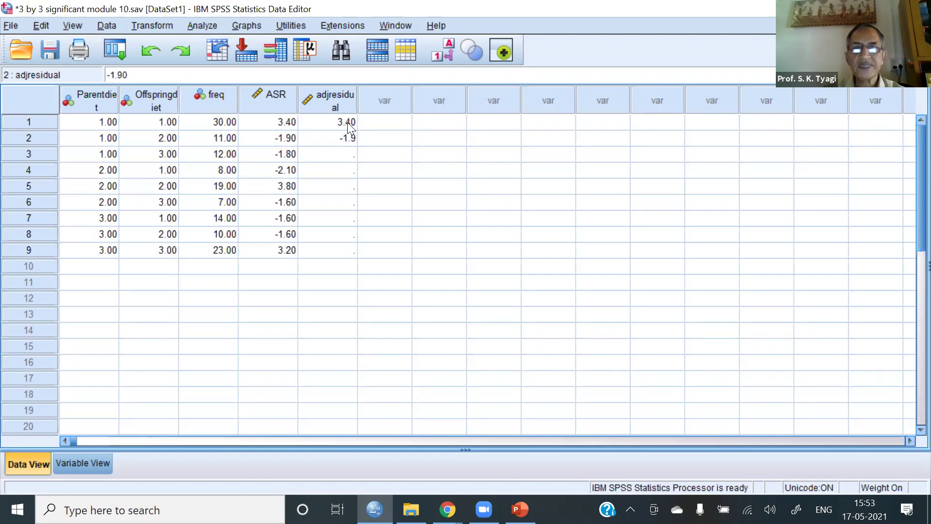
{"action": "key", "text": "Return"}
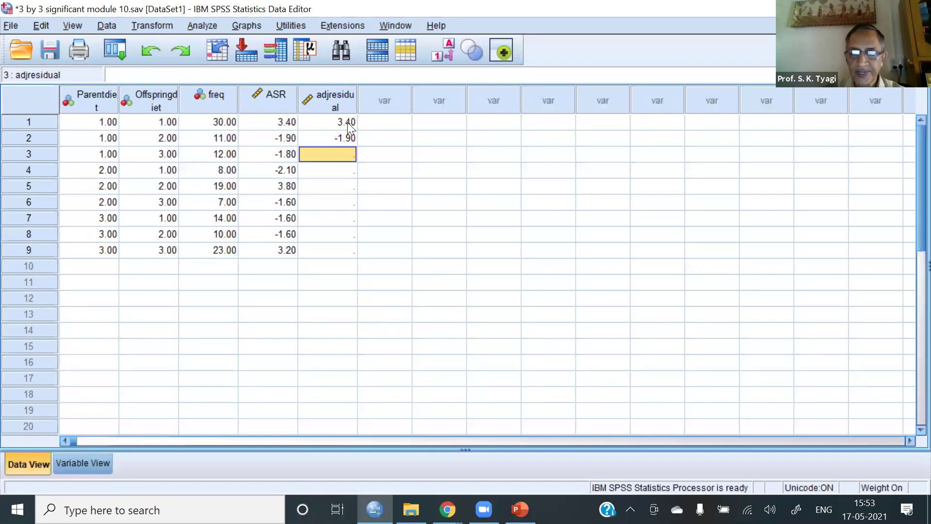
{"action": "type", "text": "-1"}
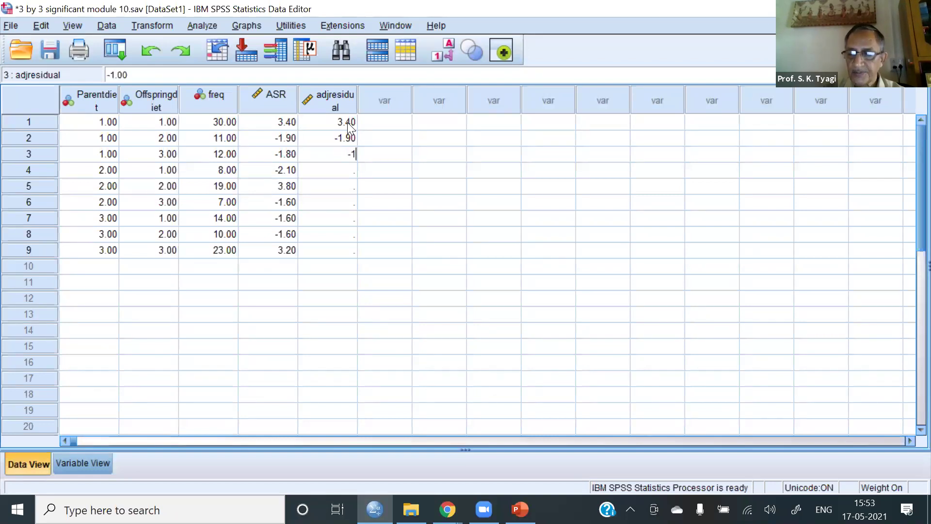
{"action": "type", "text": ".8"}
{"action": "key", "text": "Up"}
{"action": "key", "text": "Down"}
{"action": "key", "text": "Down"}
{"action": "key", "text": "Down"}
{"action": "key", "text": "Down"}
{"action": "key", "text": "Down"}
{"action": "key", "text": "Down"}
{"action": "key", "text": "Down"}
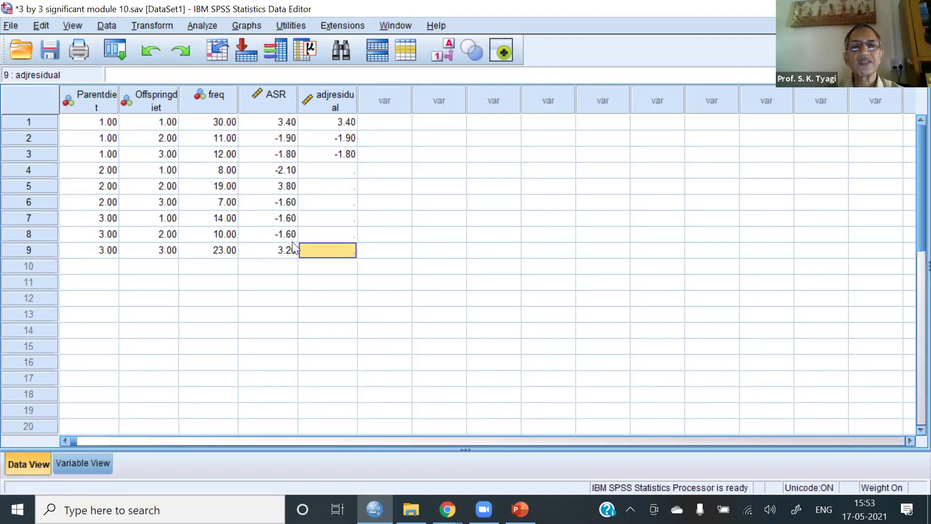
Step: Delete the adjresidual variable from the dataset
{"action": "left_click", "coordinate": [338, 100]}
{"action": "key", "text": "Delete"}
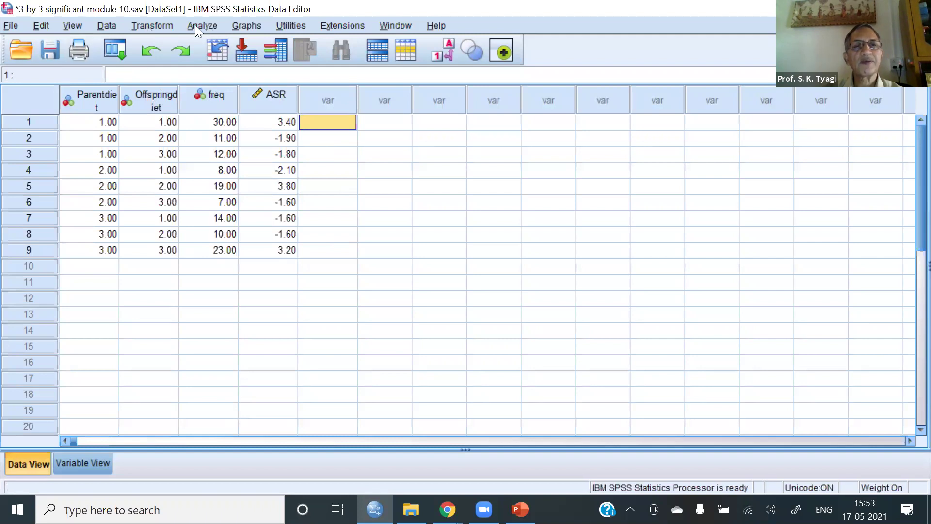
Step: Start a Compute Variable transformation with chi_square as the target variable
{"action": "left_click", "coordinate": [162, 26]}
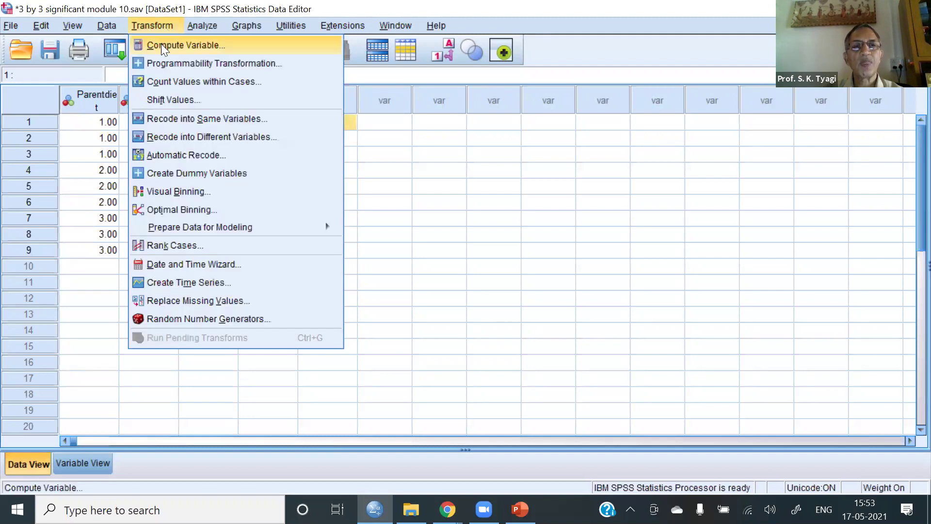
{"action": "left_click", "coordinate": [161, 45]}
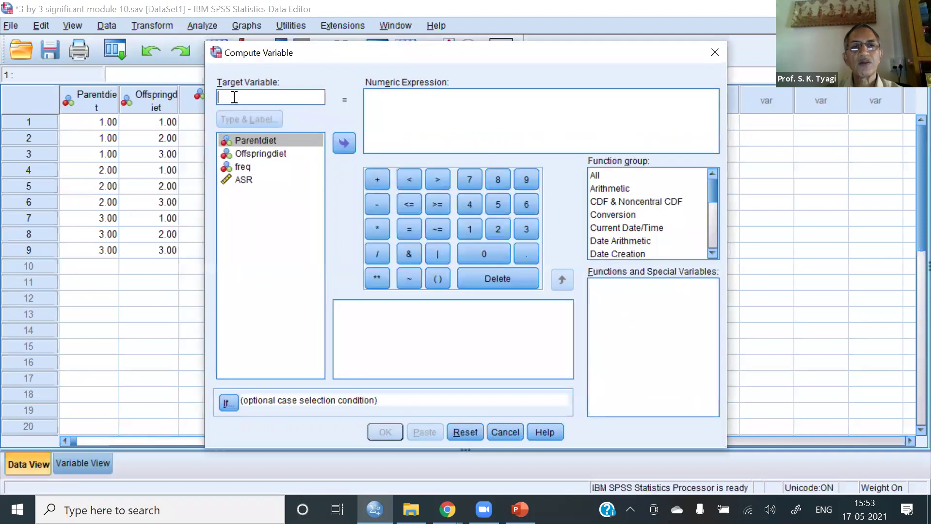
{"action": "type", "text": "ch"}
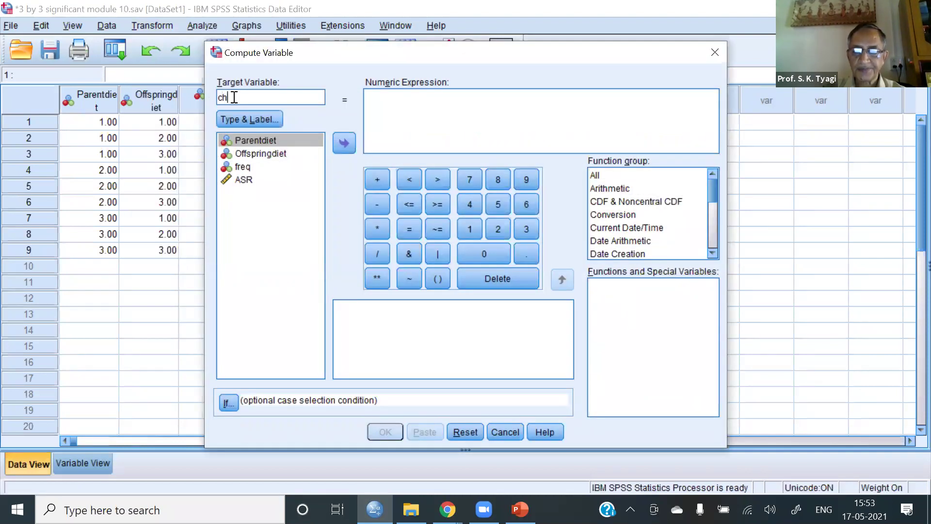
{"action": "type", "text": "il_s"}
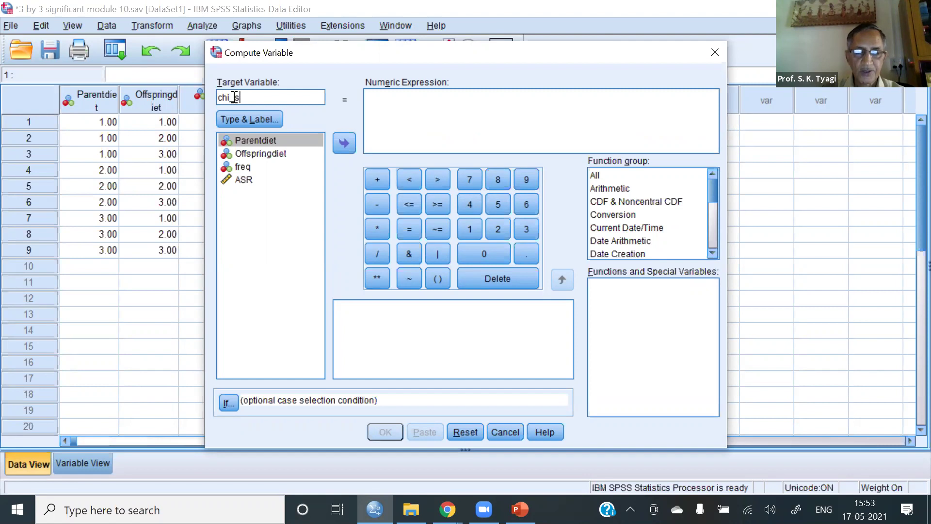
{"action": "type", "text": "qu"}
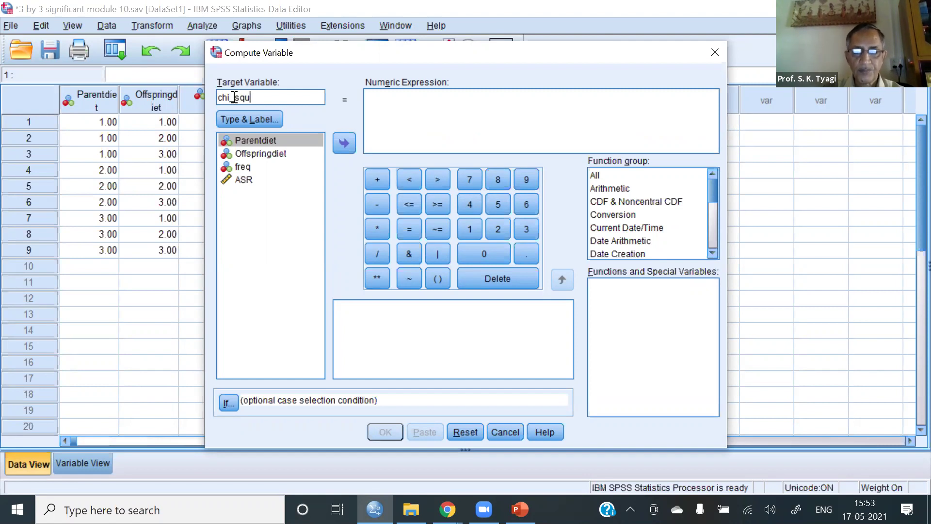
{"action": "type", "text": "are"}
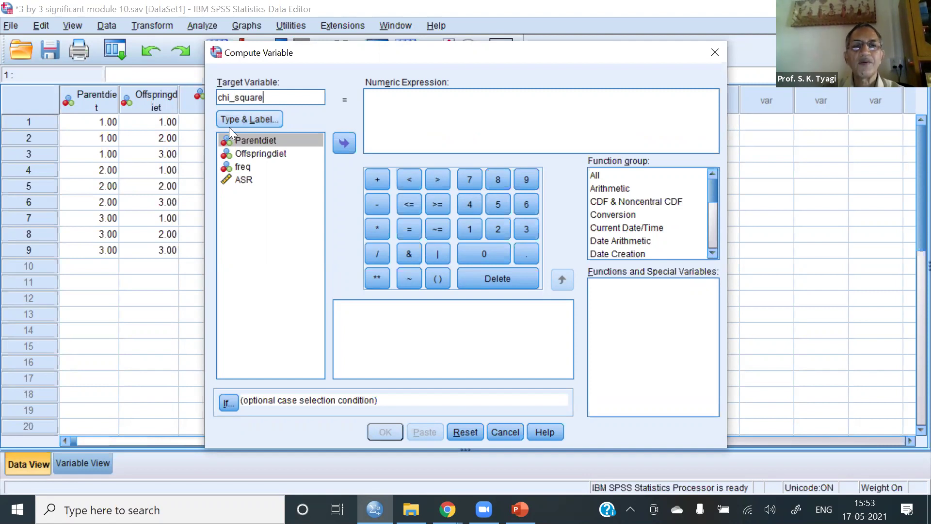
Step: Compute chi_square with the numeric expression ASR * ASR, and close the resulting output without saving it
{"action": "left_click", "coordinate": [245, 181]}
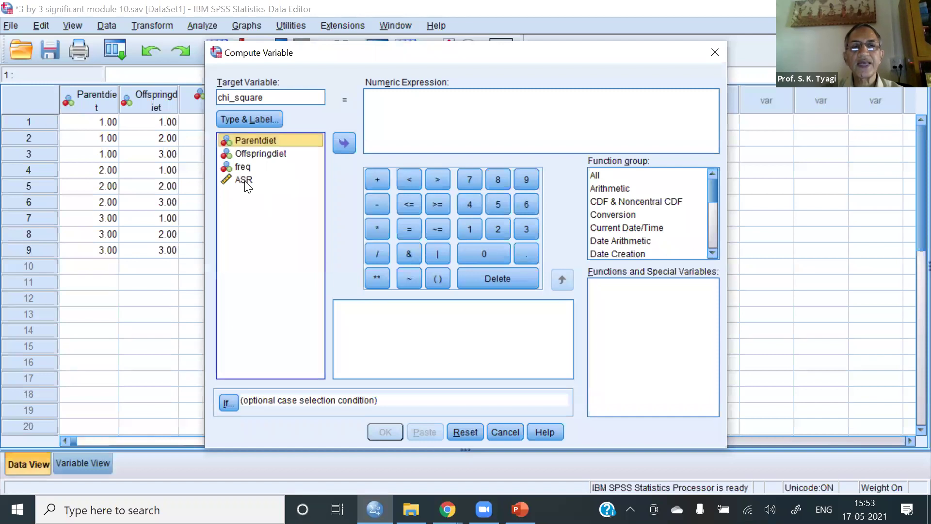
{"action": "left_click", "coordinate": [346, 144]}
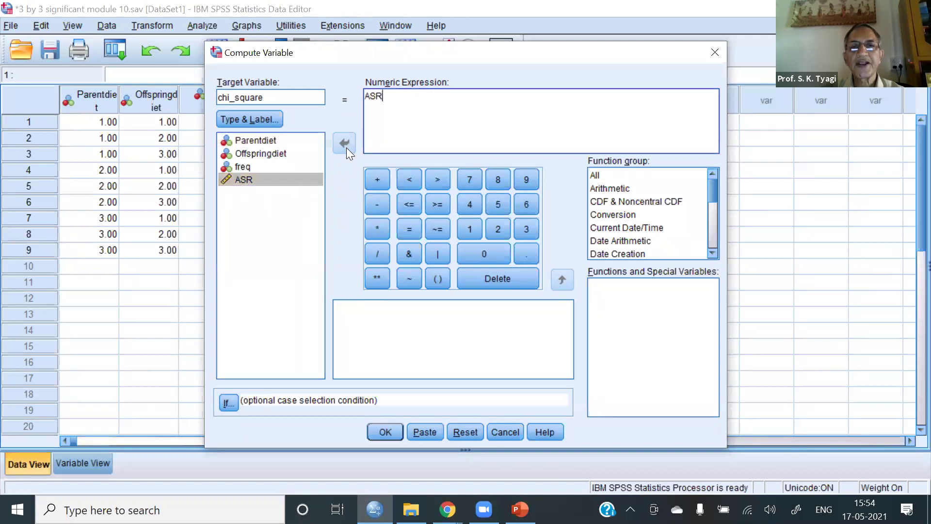
{"action": "left_click", "coordinate": [377, 230]}
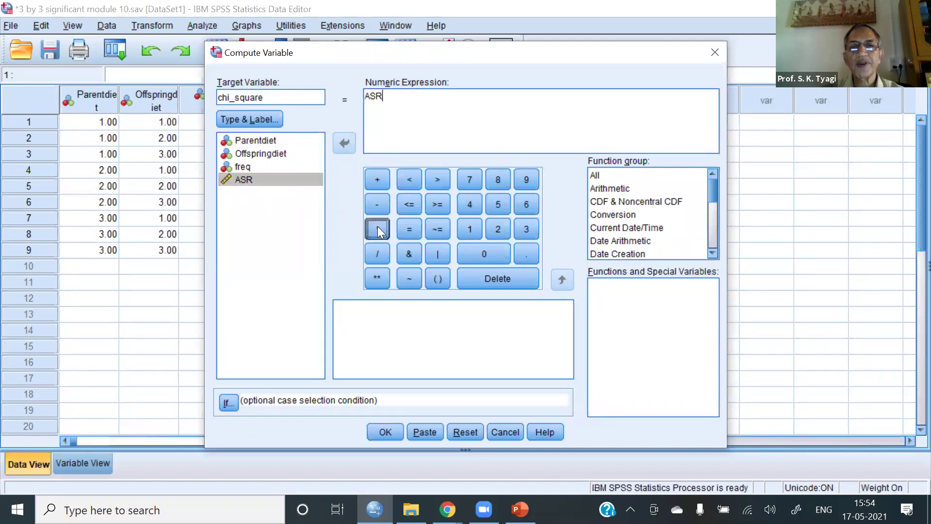
{"action": "left_click", "coordinate": [245, 180]}
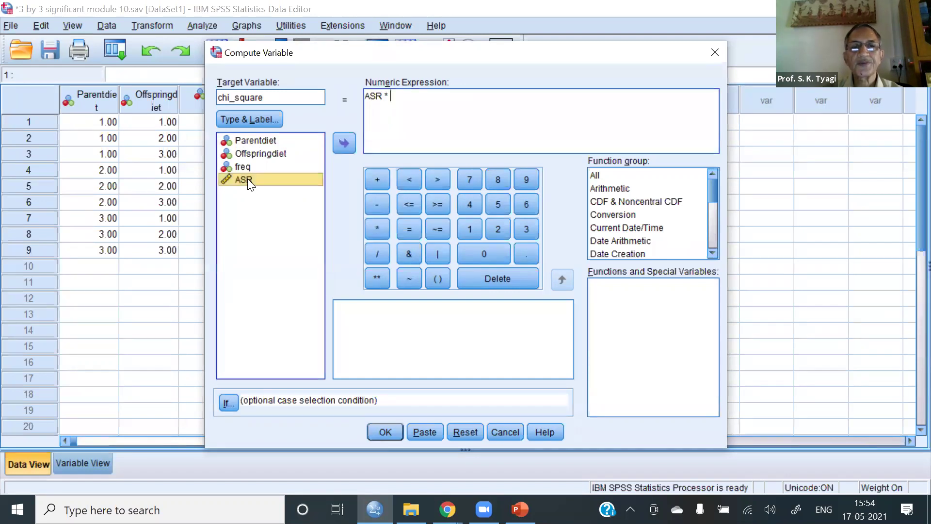
{"action": "left_click", "coordinate": [343, 146]}
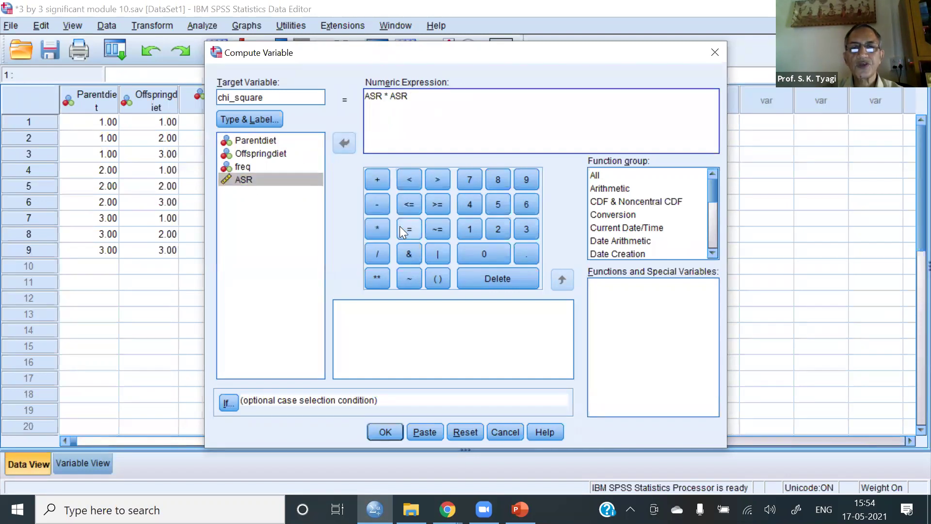
{"action": "left_click", "coordinate": [385, 433]}
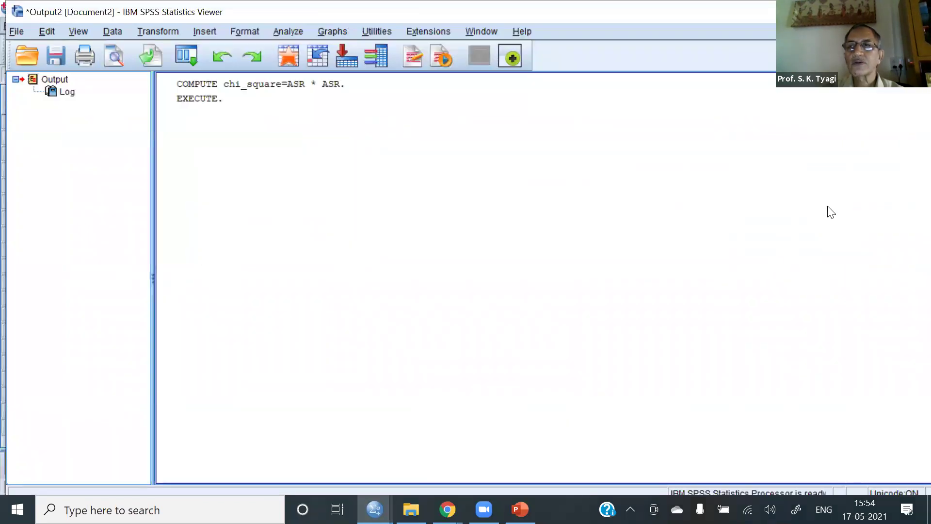
{"action": "key", "text": "alt+F4"}
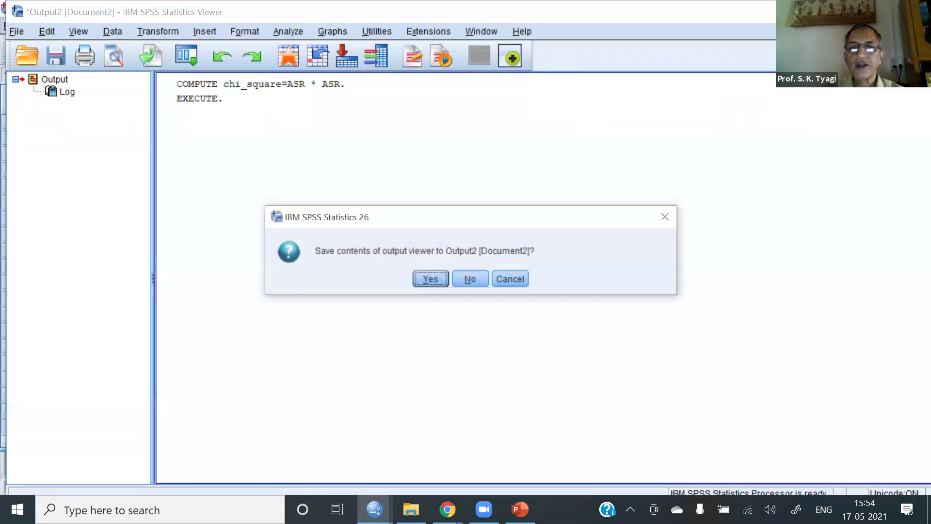
{"action": "left_click", "coordinate": [475, 275]}
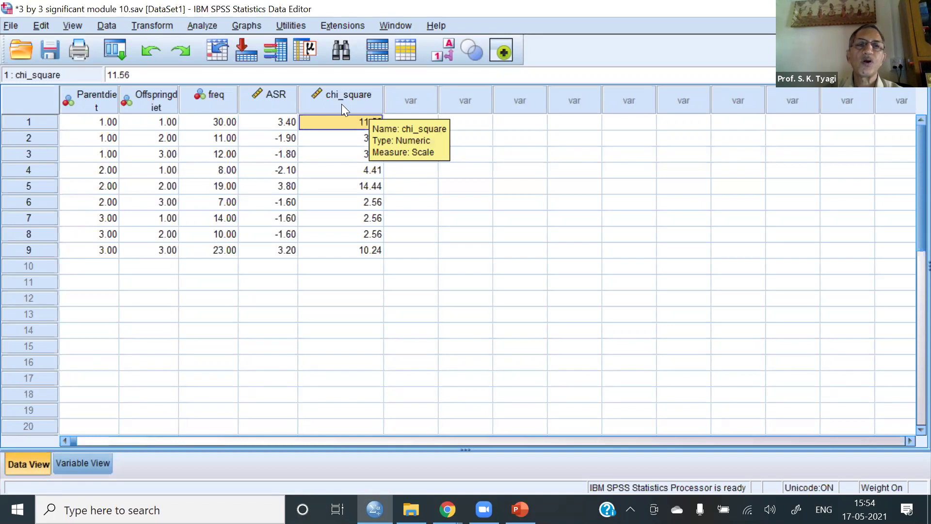
Step: Set up another Compute Variable transformation with chi_square_p as the target variable and clear the previous numeric expression
{"action": "left_click", "coordinate": [154, 24]}
{"action": "left_click", "coordinate": [154, 44]}
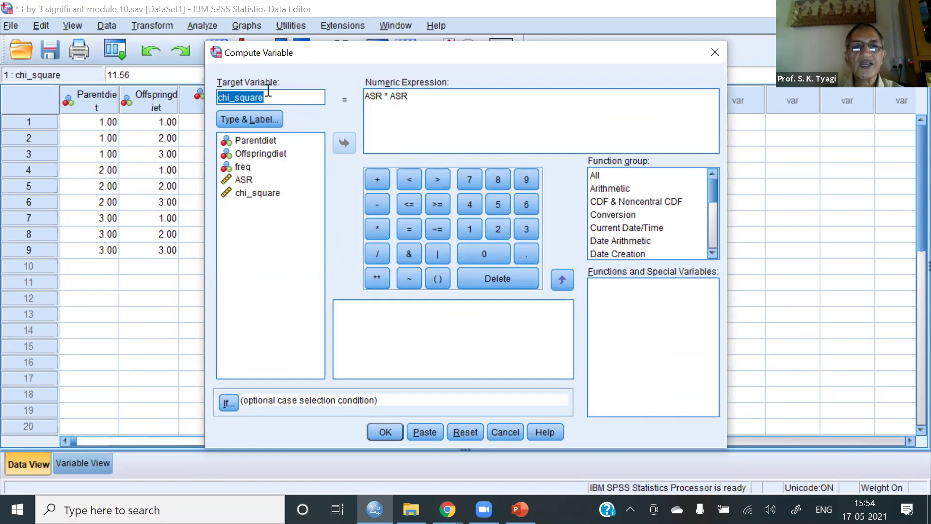
{"action": "left_click", "coordinate": [268, 92]}
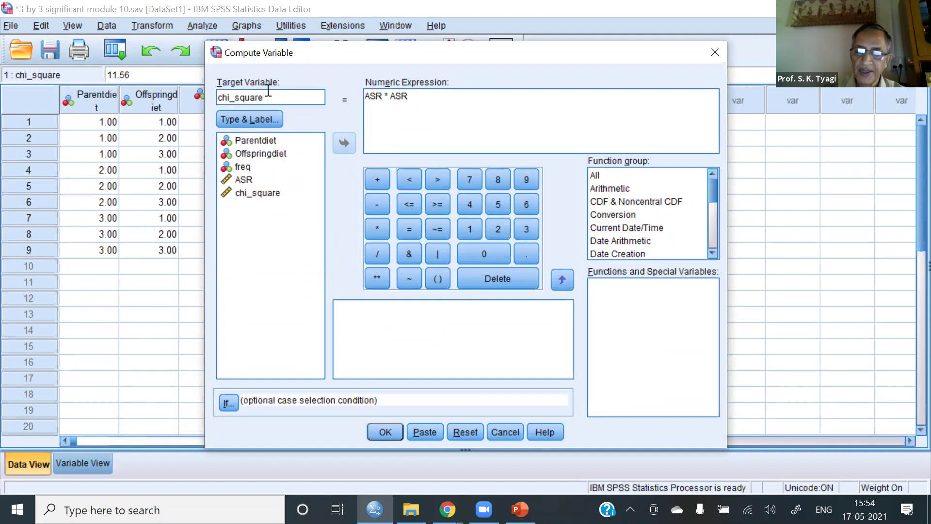
{"action": "type", "text": "_p"}
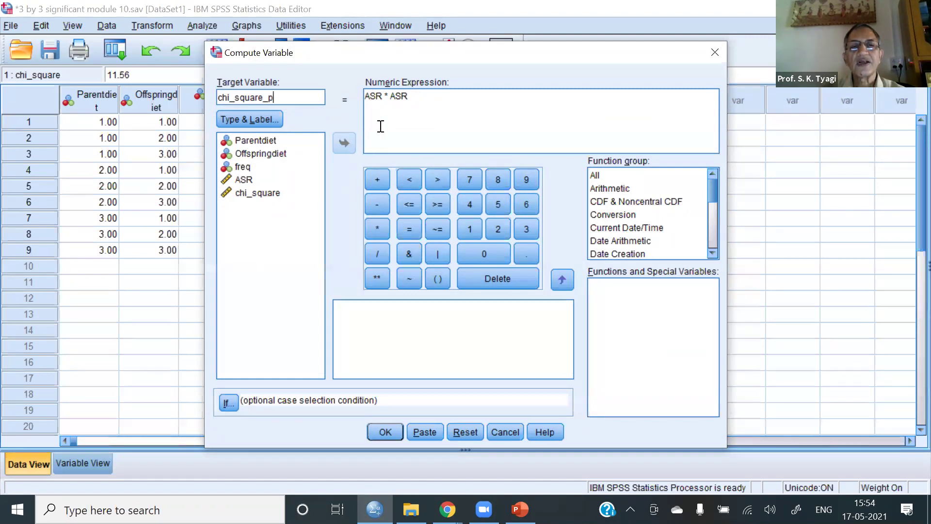
{"action": "left_click", "coordinate": [411, 97]}
{"action": "key", "text": "BackSpace"}
{"action": "key", "text": "BackSpace"}
{"action": "key", "text": "BackSpace"}
{"action": "key", "text": "BackSpace"}
{"action": "key", "text": "BackSpace"}
{"action": "key", "text": "BackSpace"}
{"action": "key", "text": "BackSpace"}
{"action": "key", "text": "BackSpace"}
{"action": "key", "text": "BackSpace"}
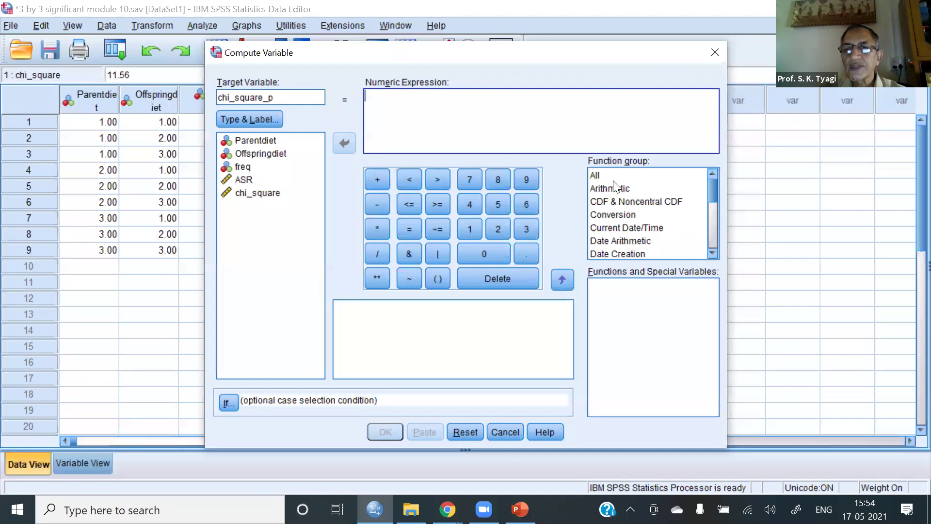
Step: Insert the Sig.Chisq function from the Significance function group into the numeric expression
{"action": "left_click", "coordinate": [711, 250]}
{"action": "left_click", "coordinate": [711, 250]}
{"action": "left_click", "coordinate": [711, 251]}
{"action": "left_click", "coordinate": [711, 250]}
{"action": "left_click", "coordinate": [712, 250]}
{"action": "left_click", "coordinate": [711, 251]}
{"action": "left_click", "coordinate": [711, 251]}
{"action": "left_click", "coordinate": [711, 250]}
{"action": "left_click", "coordinate": [711, 250]}
{"action": "left_click", "coordinate": [711, 251]}
{"action": "left_click", "coordinate": [711, 250]}
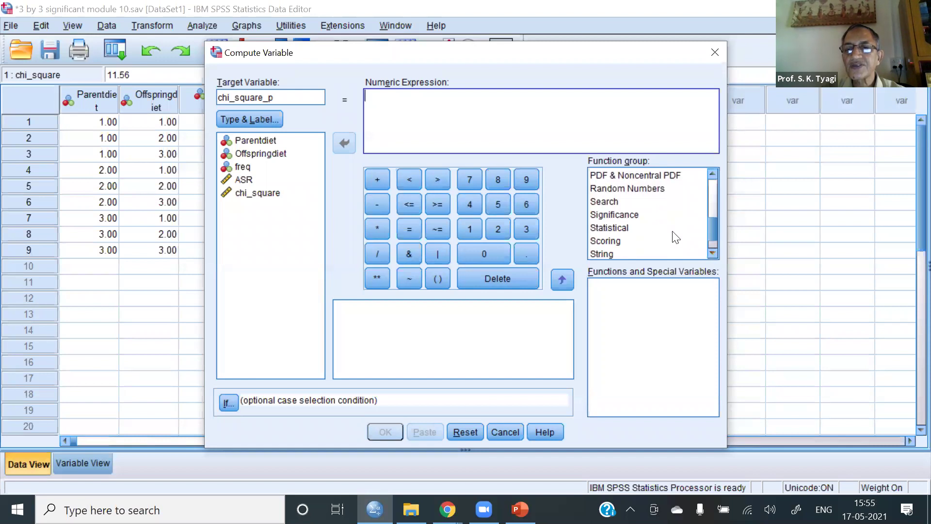
{"action": "left_click", "coordinate": [629, 217]}
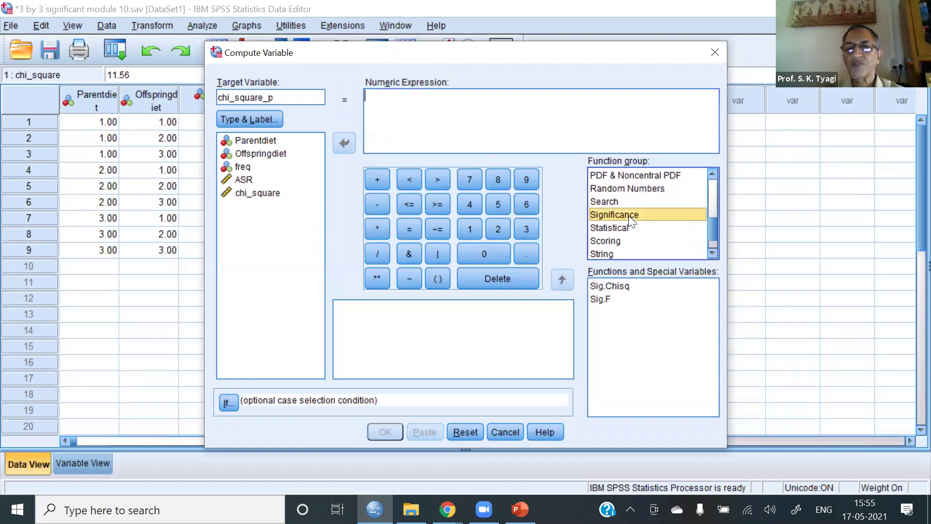
{"action": "left_click", "coordinate": [623, 287]}
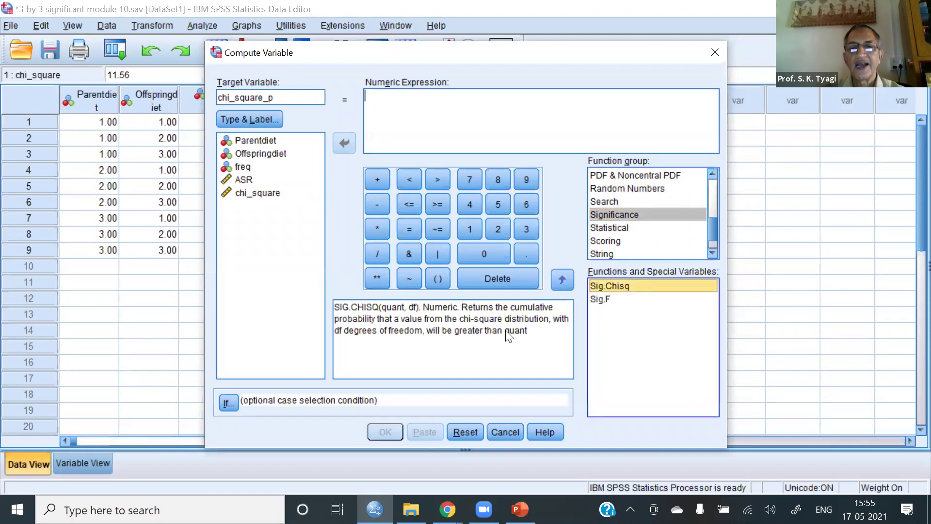
{"action": "left_click", "coordinate": [563, 282]}
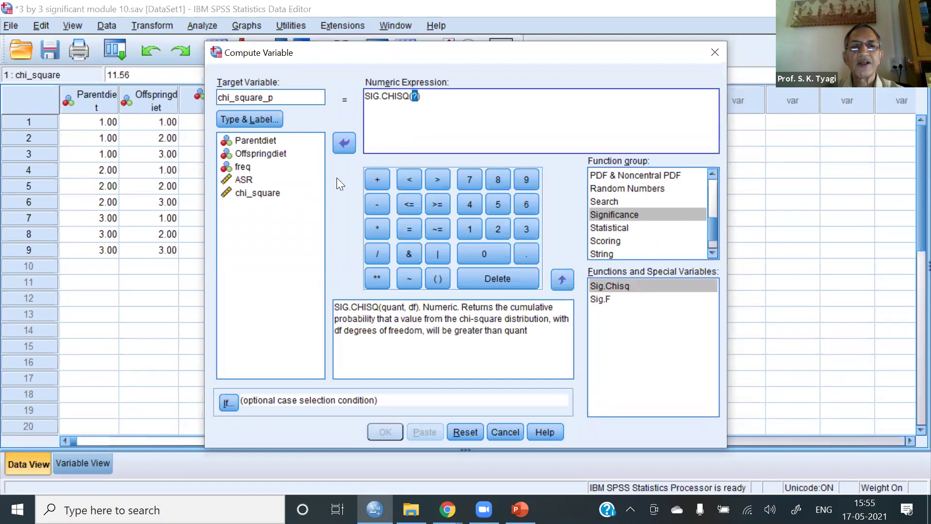
Step: Complete the expression as SIG.CHISQ(chi_square, 1) and run the computation of chi_square_p
{"action": "left_click", "coordinate": [259, 194]}
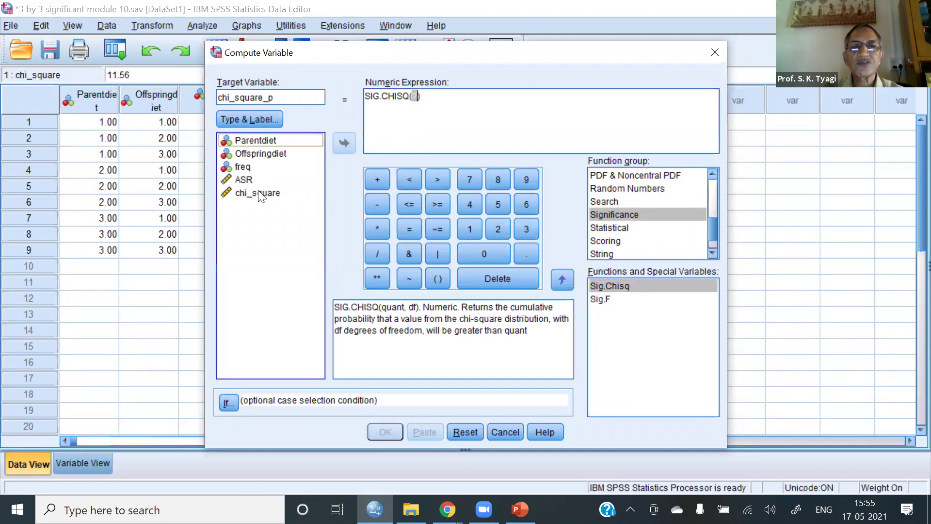
{"action": "left_click", "coordinate": [346, 143]}
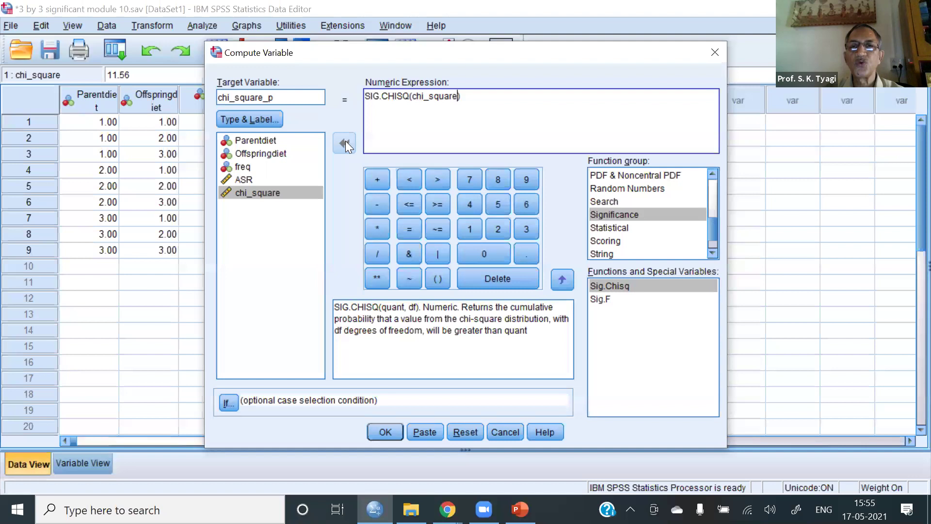
{"action": "type", "text": ", 1"}
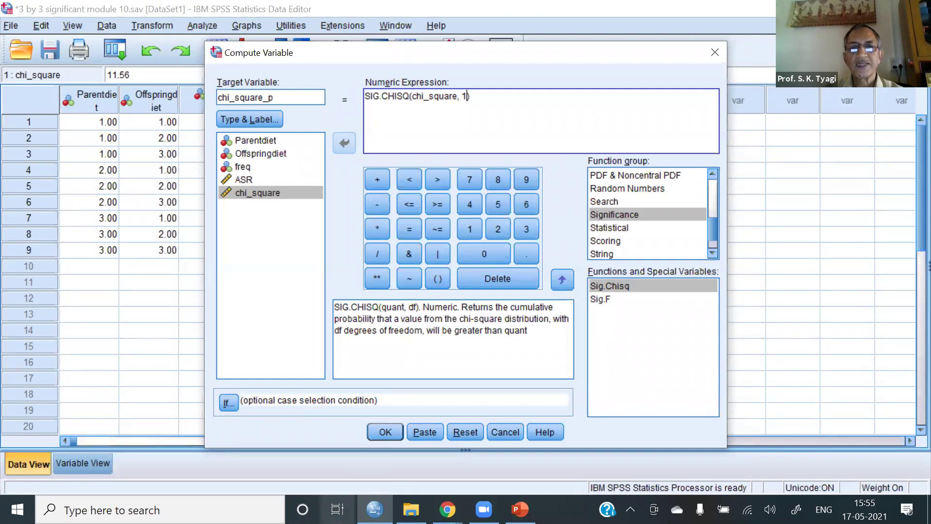
{"action": "left_click", "coordinate": [384, 432]}
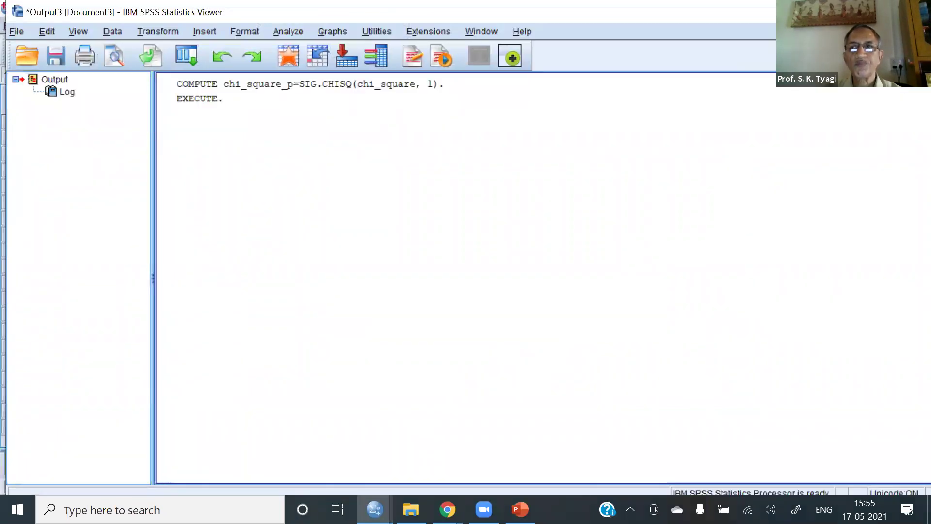
Step: Close the computation output without saving it, and set the chi_square_p variable to 6 decimals before returning to the data
{"action": "left_click", "coordinate": [920, 11]}
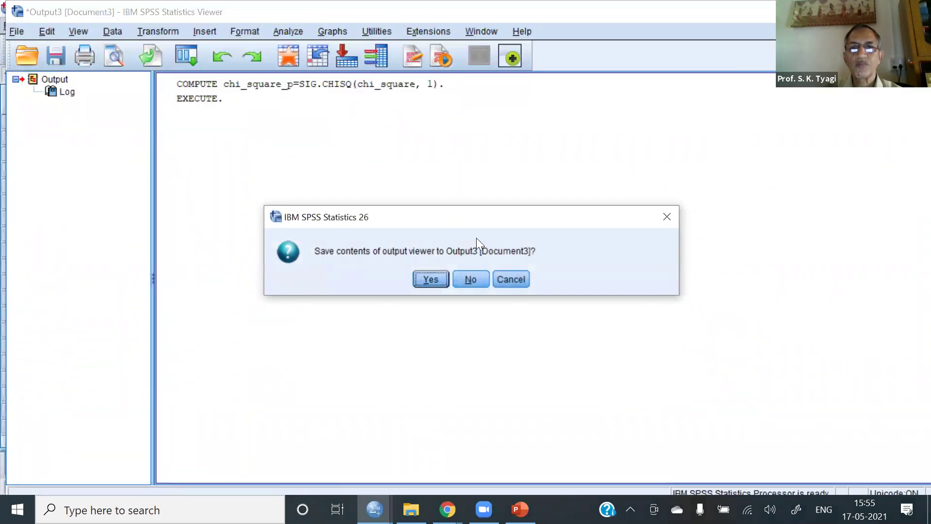
{"action": "left_click", "coordinate": [467, 278]}
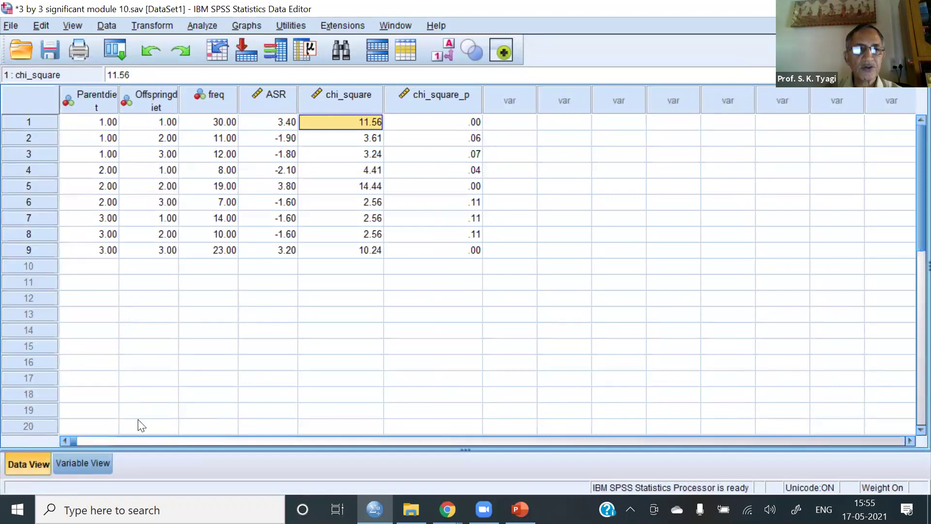
{"action": "left_click", "coordinate": [100, 459]}
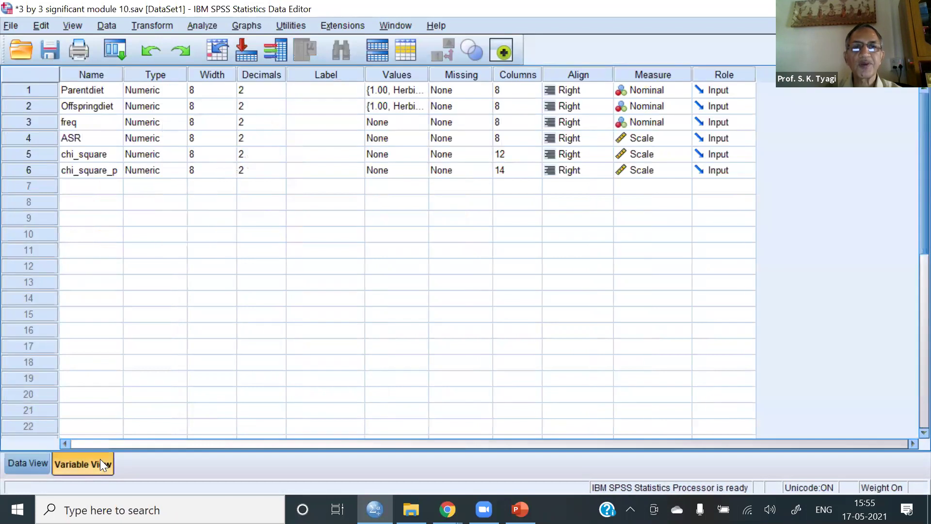
{"action": "left_click", "coordinate": [279, 171]}
{"action": "left_click", "coordinate": [280, 174]}
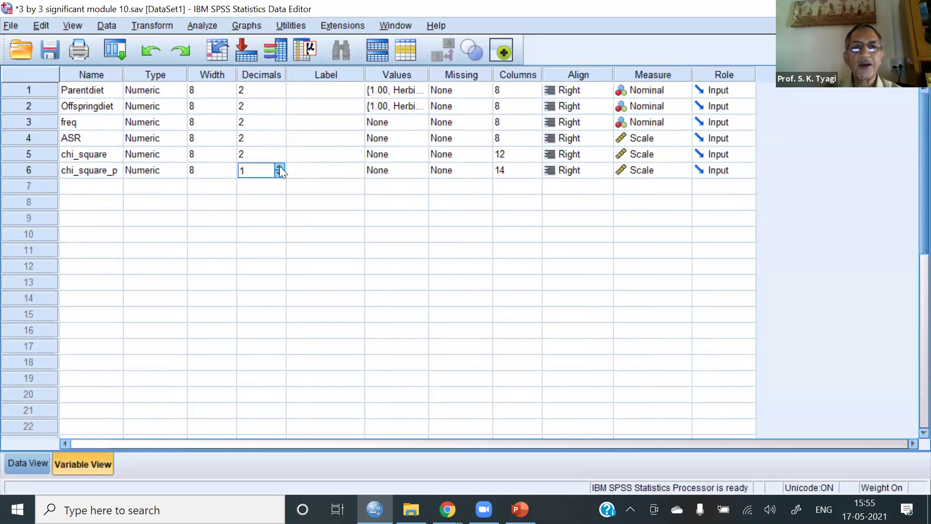
{"action": "left_click", "coordinate": [279, 168]}
{"action": "left_click", "coordinate": [280, 167]}
{"action": "left_click", "coordinate": [280, 167]}
{"action": "left_click", "coordinate": [280, 167]}
{"action": "left_click", "coordinate": [280, 167]}
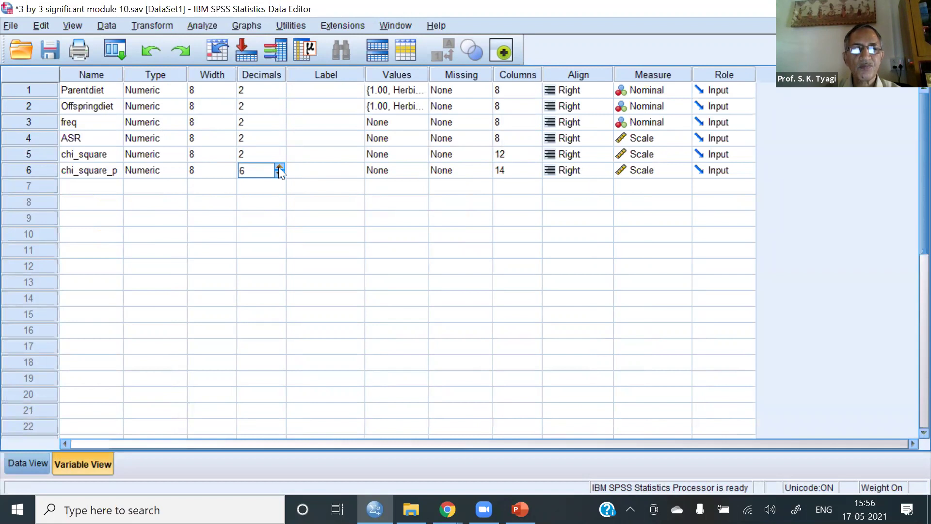
{"action": "left_click", "coordinate": [190, 329]}
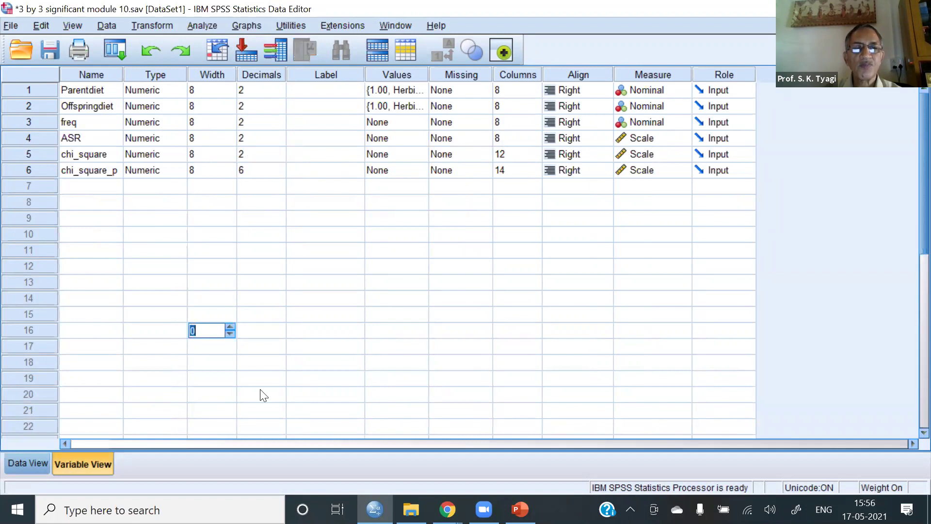
{"action": "left_click", "coordinate": [37, 460]}
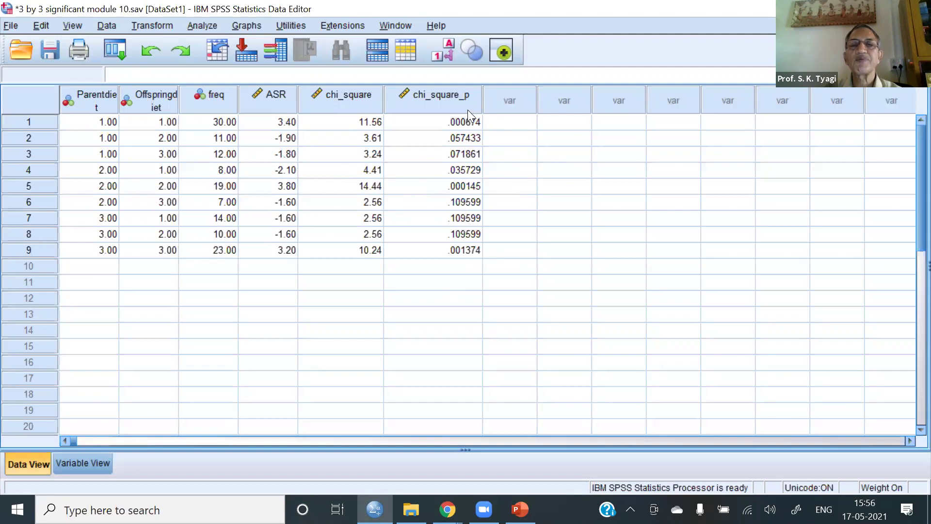
Step: Set up a new Compute Variable transformation with adj_p as the target variable and clear the previous numeric expression
{"action": "left_click", "coordinate": [161, 21]}
{"action": "left_click", "coordinate": [162, 42]}
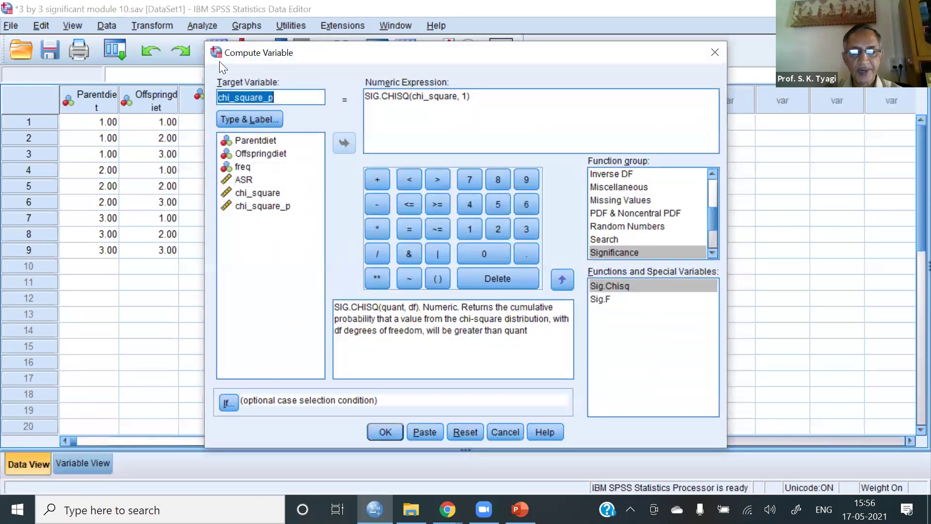
{"action": "type", "text": "adj"}
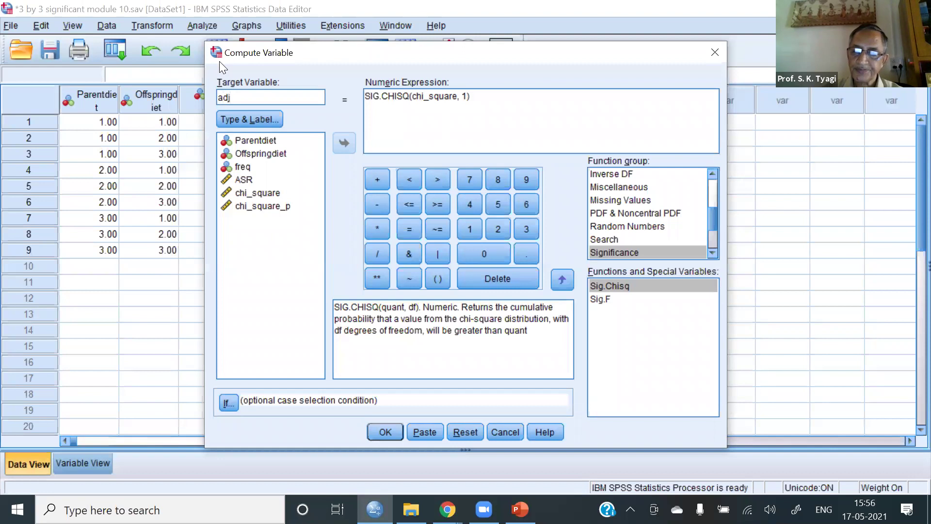
{"action": "type", "text": "_p"}
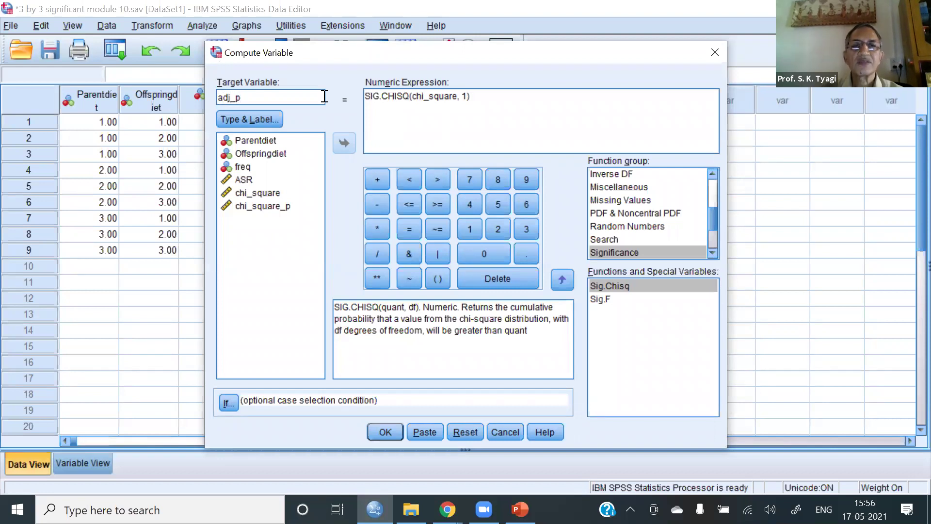
{"action": "left_click", "coordinate": [475, 94]}
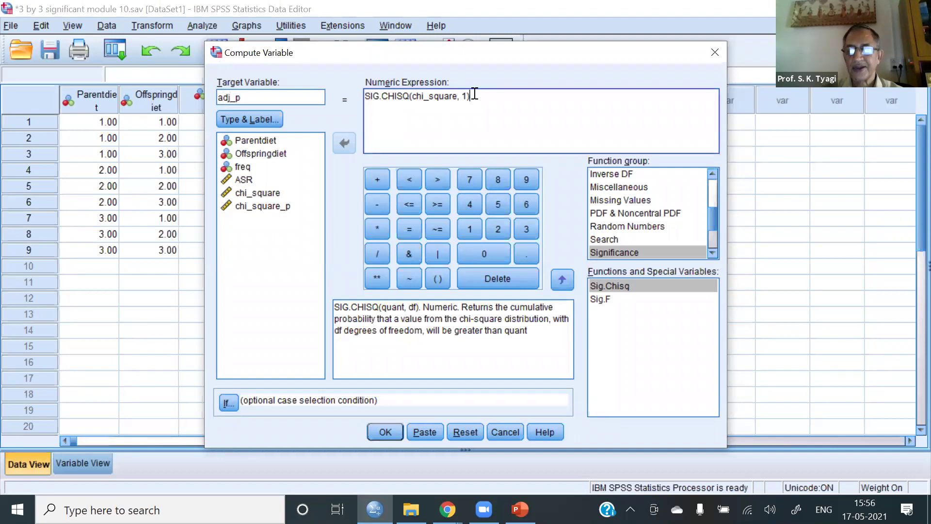
{"action": "key", "text": "BackSpace"}
{"action": "key", "text": "BackSpace"}
{"action": "key", "text": "BackSpace"}
{"action": "key", "text": "BackSpace"}
{"action": "key", "text": "BackSpace"}
{"action": "key", "text": "BackSpace"}
{"action": "key", "text": "BackSpace"}
{"action": "key", "text": "BackSpace"}
{"action": "key", "text": "BackSpace"}
{"action": "key", "text": "BackSpace"}
{"action": "key", "text": "BackSpace"}
{"action": "key", "text": "BackSpace"}
{"action": "key", "text": "BackSpace"}
{"action": "key", "text": "BackSpace"}
{"action": "key", "text": "BackSpace"}
{"action": "key", "text": "BackSpace"}
{"action": "key", "text": "BackSpace"}
{"action": "key", "text": "BackSpace"}
{"action": "key", "text": "BackSpace"}
{"action": "key", "text": "BackSpace"}
{"action": "key", "text": "BackSpace"}
{"action": "key", "text": "BackSpace"}
{"action": "key", "text": "BackSpace"}
{"action": "key", "text": "BackSpace"}
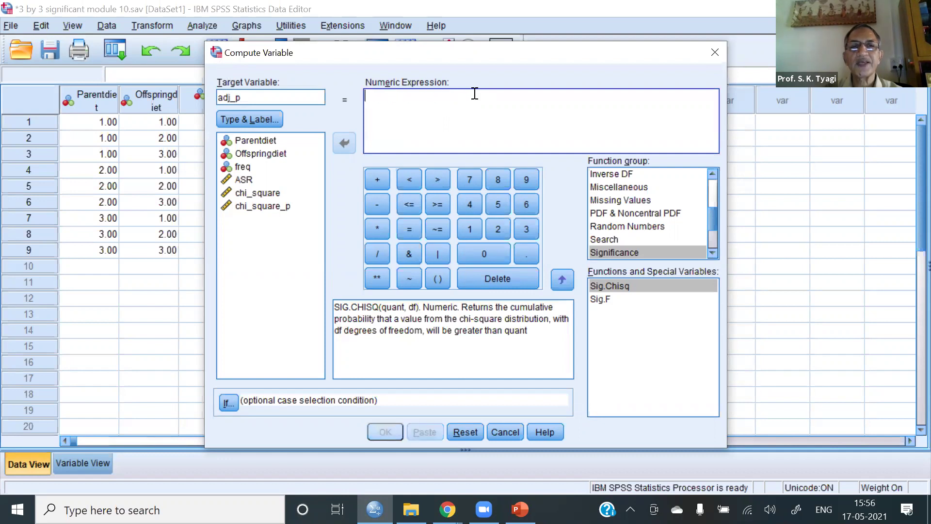
Step: Compute adj_p with the numeric expression chi_square_p * 9, and close the resulting output without saving it
{"action": "left_click", "coordinate": [276, 207]}
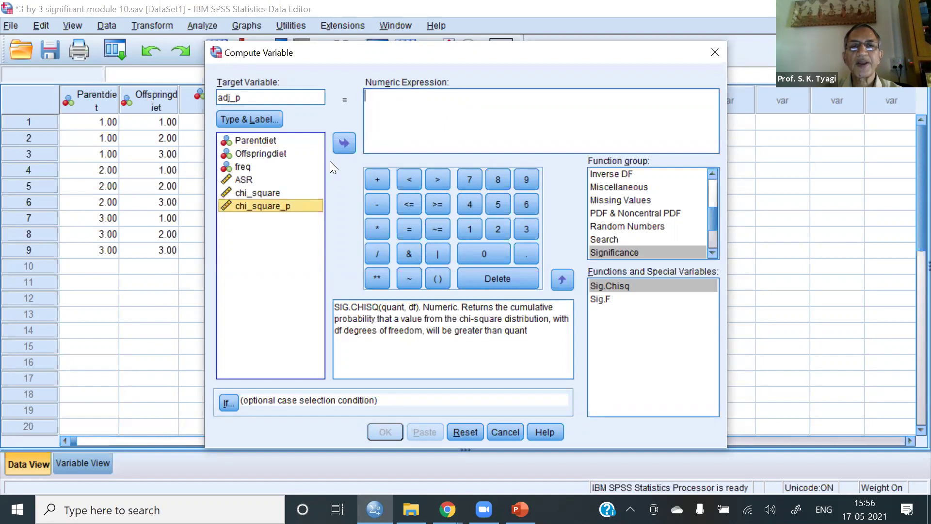
{"action": "left_click", "coordinate": [344, 143]}
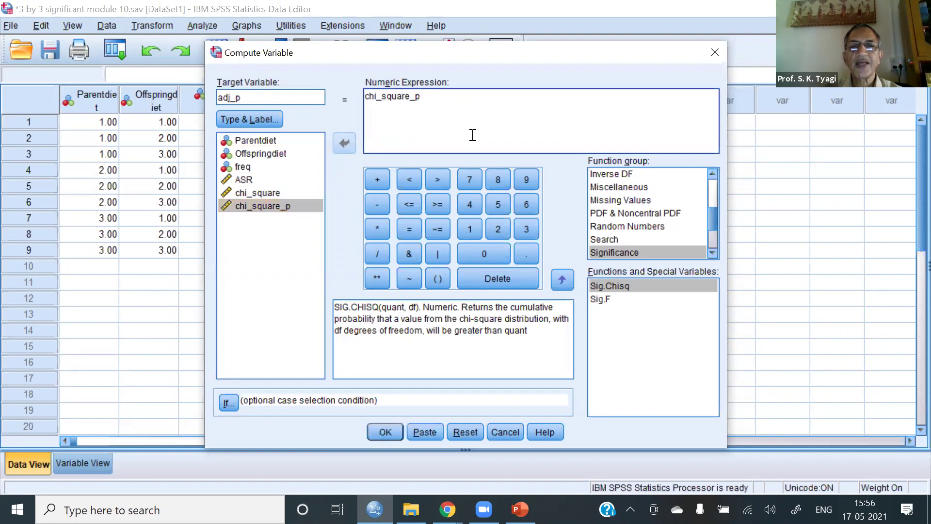
{"action": "left_click", "coordinate": [372, 231]}
{"action": "left_click", "coordinate": [525, 178]}
{"action": "left_click", "coordinate": [383, 430]}
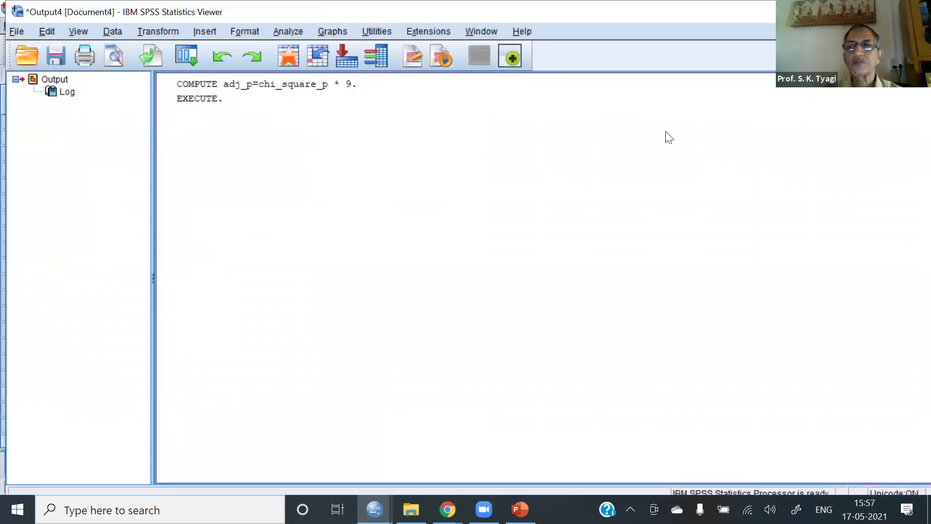
{"action": "left_click", "coordinate": [920, 6]}
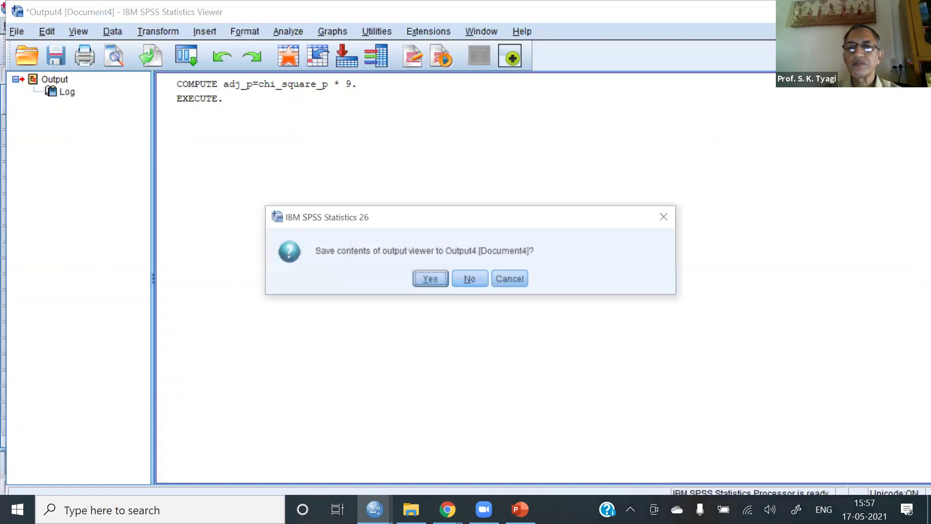
{"action": "left_click", "coordinate": [481, 280]}
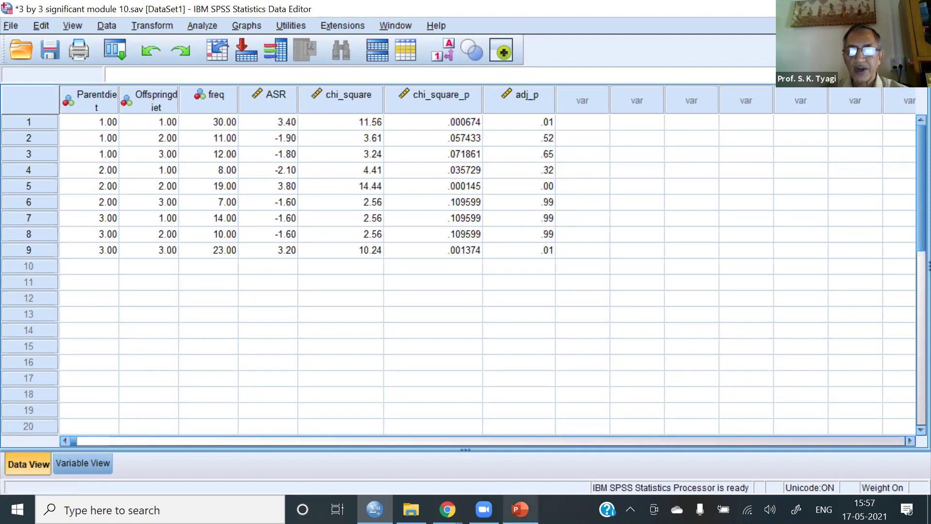
Step: Switch to the PowerPoint deck and present from slide 18 through the alpha inflation slide's point on defining the ASR variable
{"action": "mouse_move", "coordinate": [520, 510]}
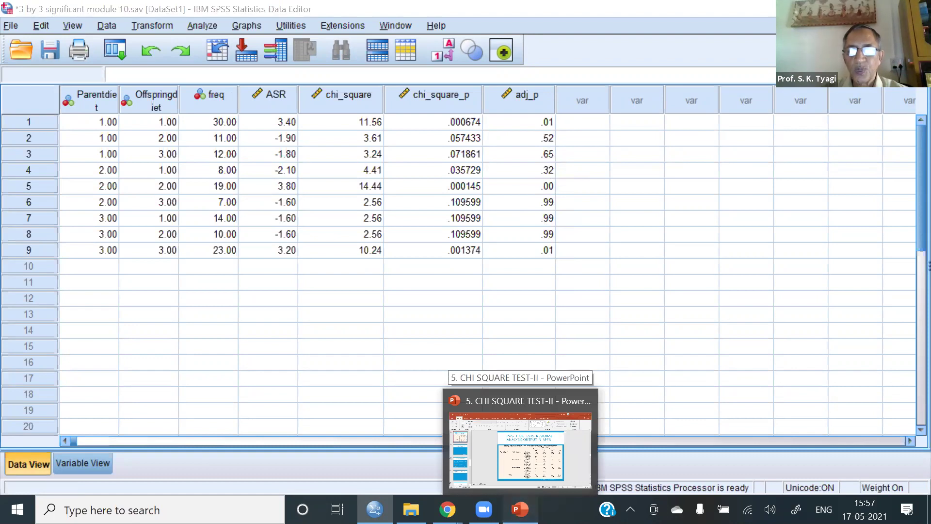
{"action": "left_click", "coordinate": [520, 509]}
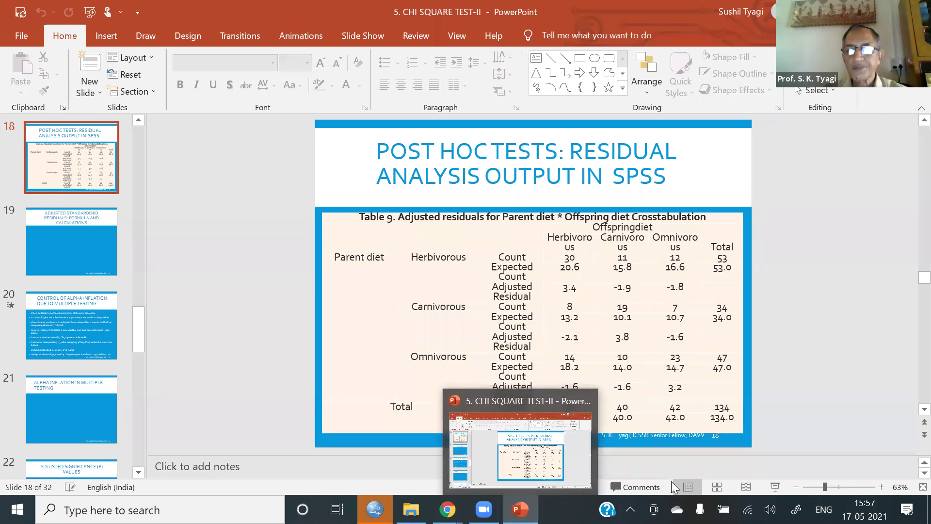
{"action": "left_click", "coordinate": [775, 485]}
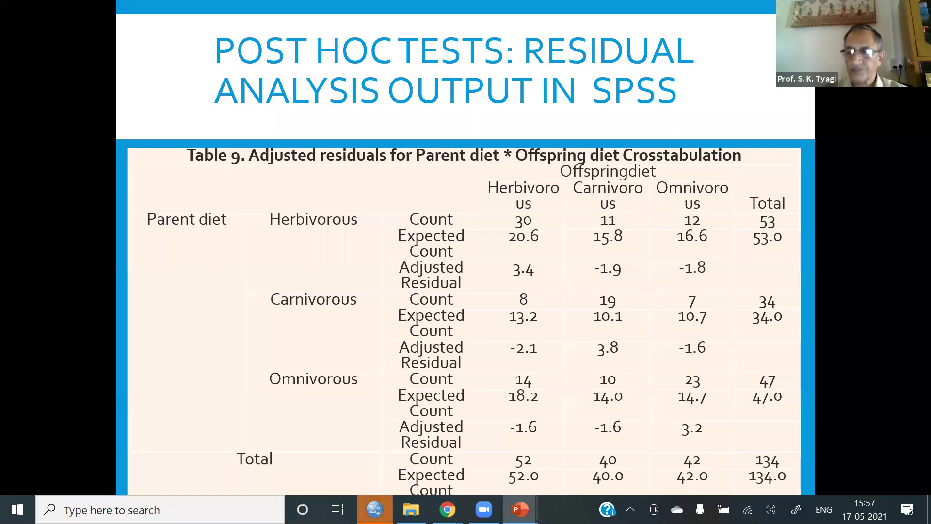
{"action": "key", "text": "Right"}
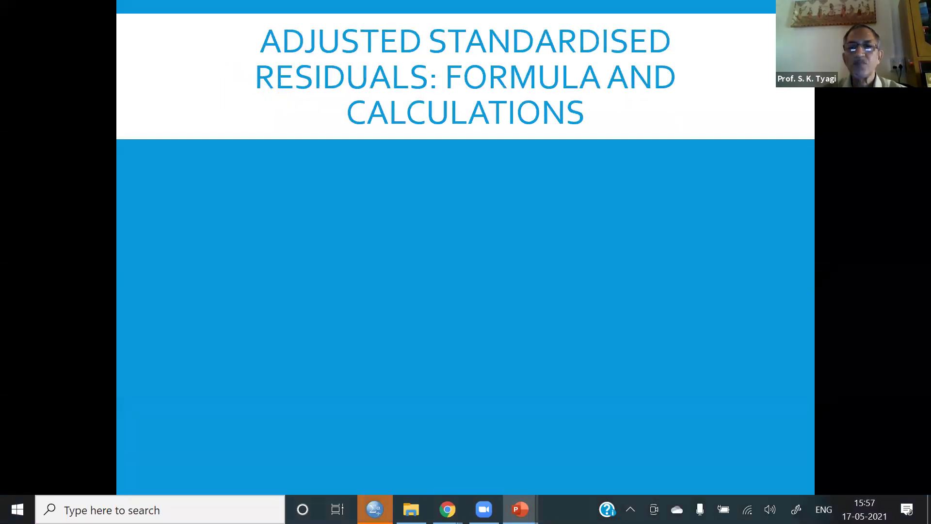
{"action": "key", "text": "Right"}
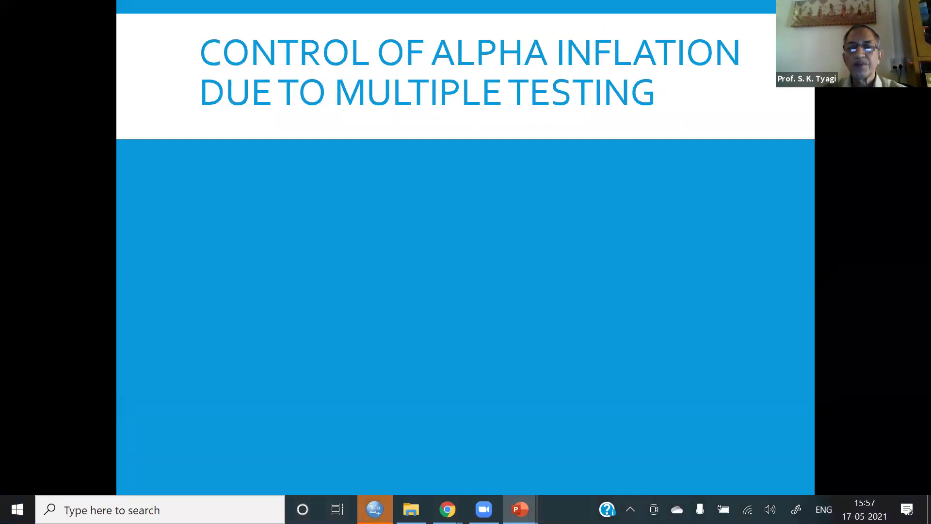
{"action": "key", "text": "Right"}
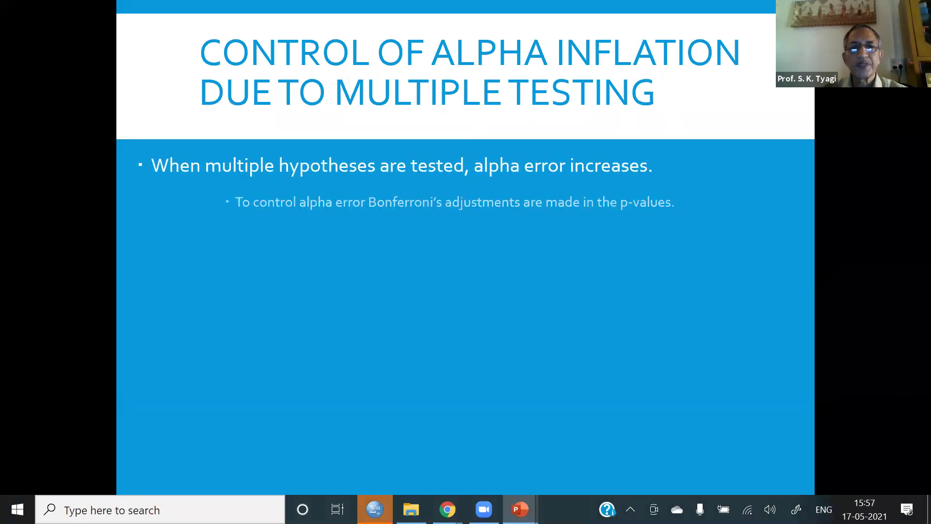
{"action": "key", "text": "Right"}
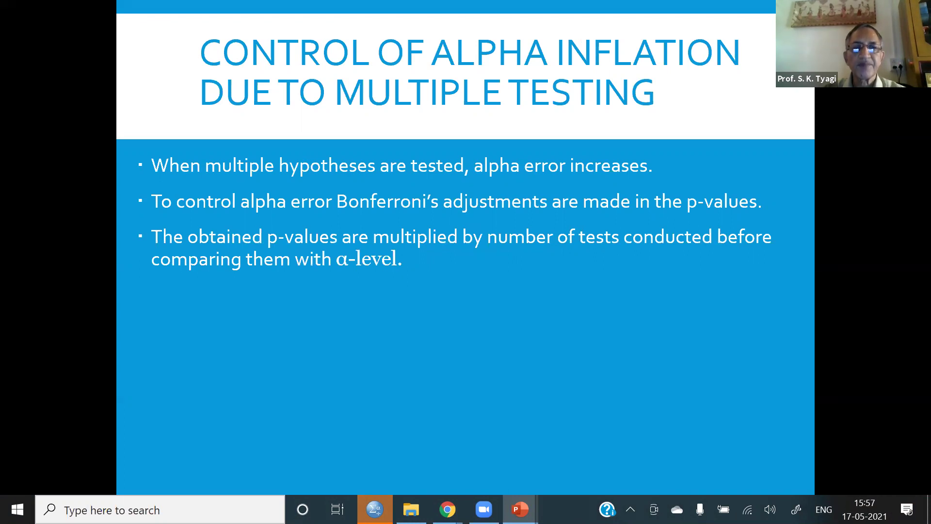
{"action": "key", "text": "Right"}
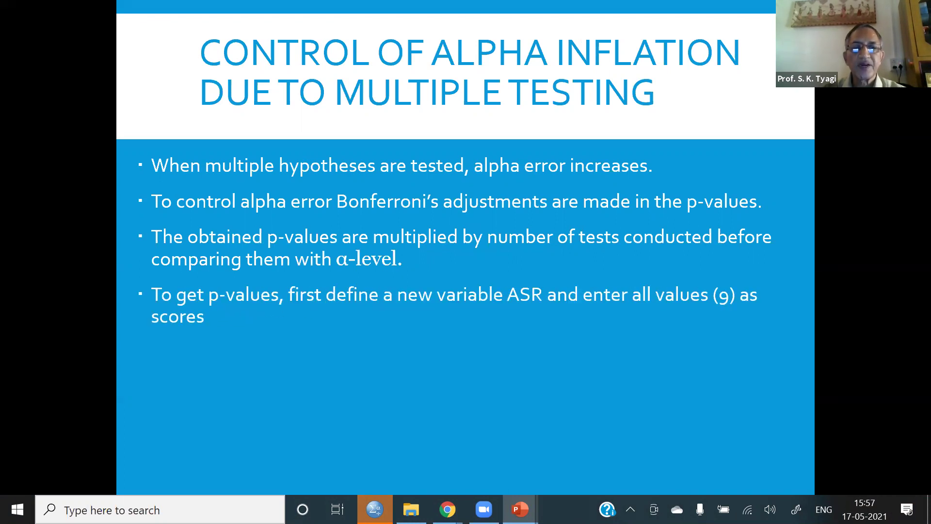
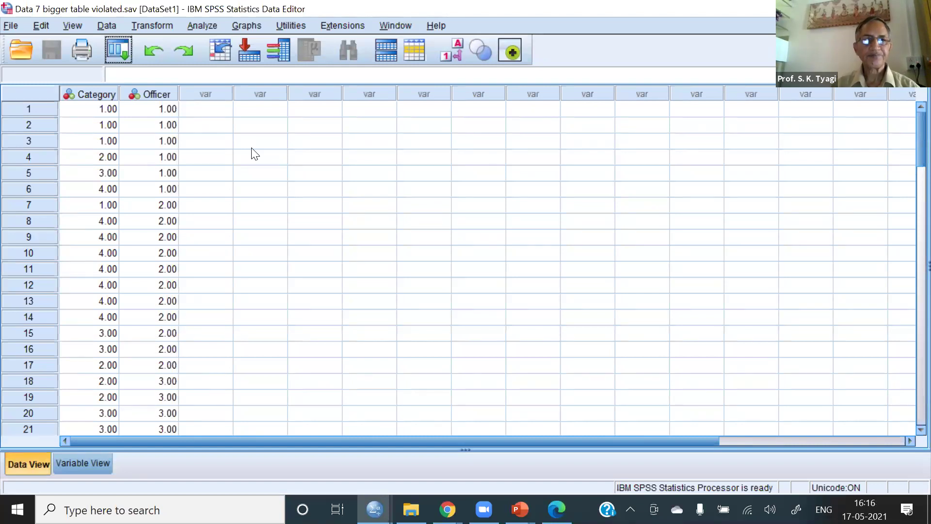
Step: Browse the Category and Officer values down past the last data row and back up to the first case
{"action": "left_click", "coordinate": [124, 141]}
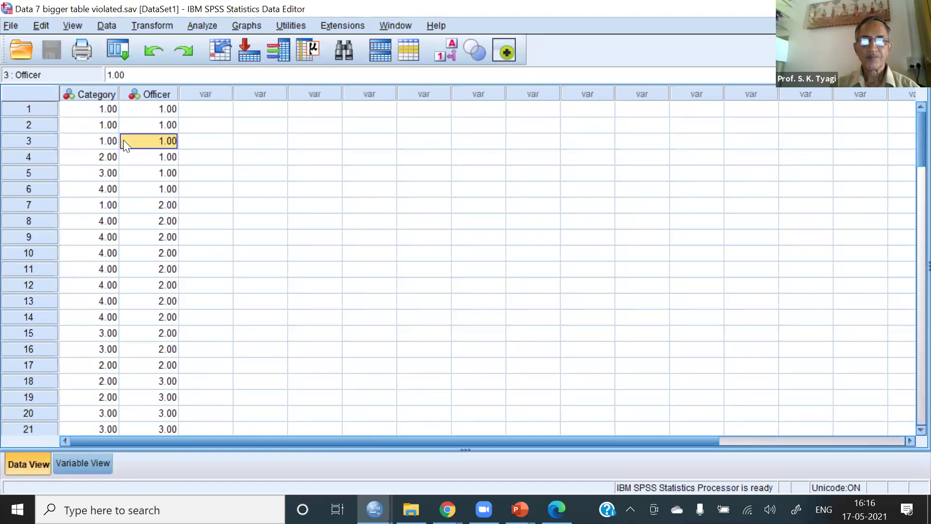
{"action": "key", "text": "Down"}
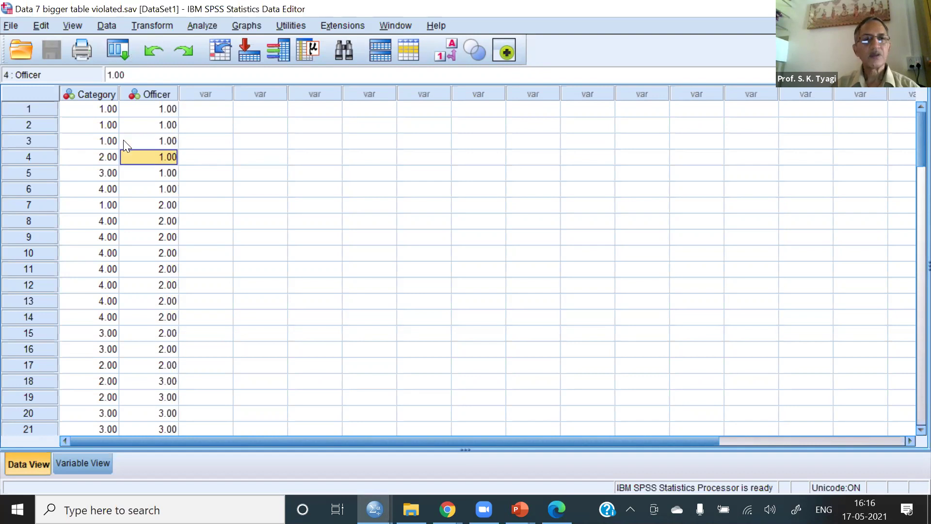
{"action": "key", "text": "Down"}
{"action": "key", "text": "Down"}
{"action": "key", "text": "Down"}
{"action": "key", "text": "Down"}
{"action": "key", "text": "Down"}
{"action": "key", "text": "Down"}
{"action": "key", "text": "Down"}
{"action": "key", "text": "Down"}
{"action": "key", "text": "Down"}
{"action": "key", "text": "Down"}
{"action": "key", "text": "Down"}
{"action": "key", "text": "Down"}
{"action": "key", "text": "Down"}
{"action": "key", "text": "Down"}
{"action": "key", "text": "Down"}
{"action": "key", "text": "Down"}
{"action": "key", "text": "Down"}
{"action": "key", "text": "Down"}
{"action": "key", "text": "Down"}
{"action": "key", "text": "Down"}
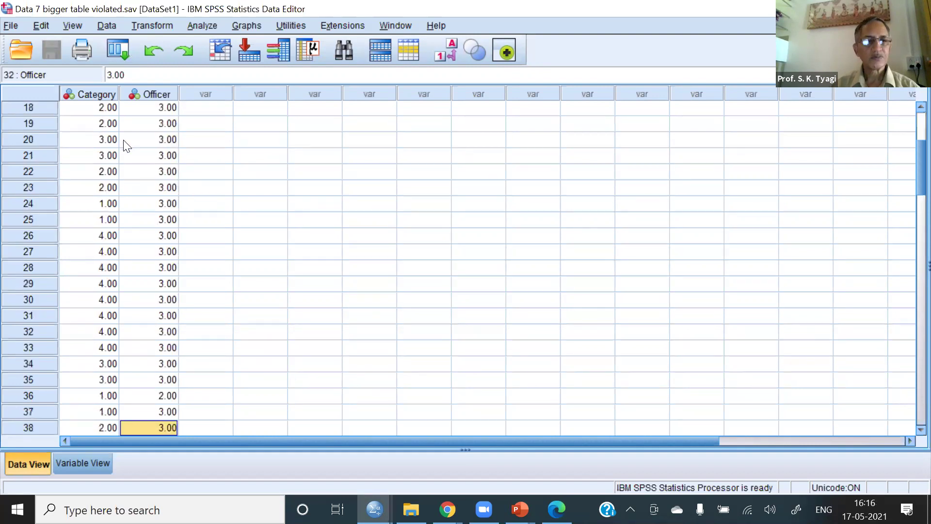
{"action": "key", "text": "Down"}
{"action": "key", "text": "Down"}
{"action": "key", "text": "Down"}
{"action": "key", "text": "Down"}
{"action": "key", "text": "Down"}
{"action": "key", "text": "Down"}
{"action": "key", "text": "Down"}
{"action": "key", "text": "Down"}
{"action": "key", "text": "Down"}
{"action": "key", "text": "Down"}
{"action": "key", "text": "Down"}
{"action": "key", "text": "Down"}
{"action": "key", "text": "Down"}
{"action": "key", "text": "Down"}
{"action": "key", "text": "Down"}
{"action": "key", "text": "Down"}
{"action": "key", "text": "Down"}
{"action": "key", "text": "Down"}
{"action": "key", "text": "Down"}
{"action": "key", "text": "Down"}
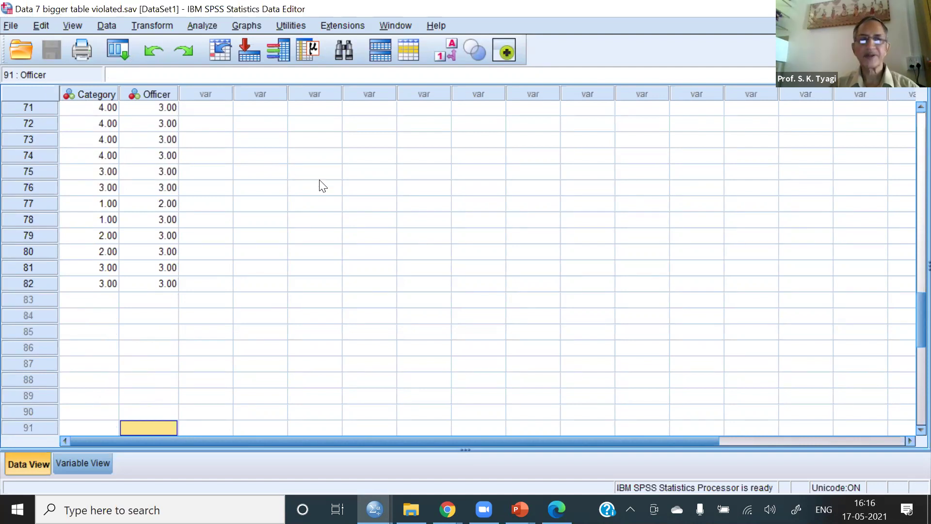
{"action": "key", "text": "Up"}
{"action": "key", "text": "Up"}
{"action": "key", "text": "Up"}
{"action": "key", "text": "Up"}
{"action": "key", "text": "Up"}
{"action": "key", "text": "Up"}
{"action": "key", "text": "Up"}
{"action": "key", "text": "Up"}
{"action": "key", "text": "Up"}
{"action": "key", "text": "Up"}
{"action": "key", "text": "Up"}
{"action": "key", "text": "Up"}
{"action": "key", "text": "Up"}
{"action": "key", "text": "Up"}
{"action": "key", "text": "Up"}
{"action": "key", "text": "Up"}
{"action": "key", "text": "Up"}
{"action": "key", "text": "Up"}
{"action": "key", "text": "Up"}
{"action": "key", "text": "Up"}
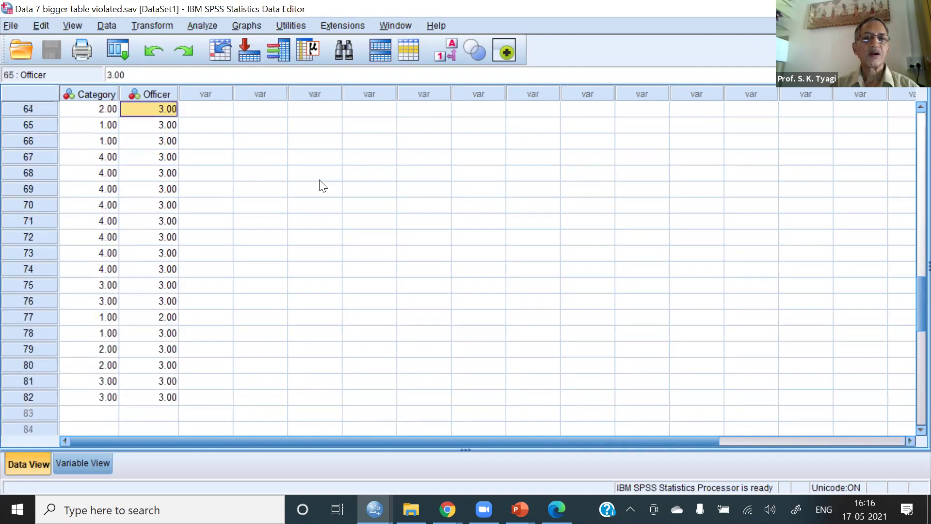
{"action": "key", "text": "Up"}
{"action": "key", "text": "Up"}
{"action": "key", "text": "Up"}
{"action": "key", "text": "Up"}
{"action": "key", "text": "Up"}
{"action": "key", "text": "Up"}
{"action": "key", "text": "Up"}
{"action": "key", "text": "Up"}
{"action": "key", "text": "Up"}
{"action": "key", "text": "Up"}
{"action": "key", "text": "Up"}
{"action": "key", "text": "Up"}
{"action": "key", "text": "Up"}
{"action": "key", "text": "Up"}
{"action": "key", "text": "Up"}
{"action": "key", "text": "Up"}
{"action": "key", "text": "Up"}
{"action": "key", "text": "Up"}
{"action": "key", "text": "Up"}
{"action": "key", "text": "Up"}
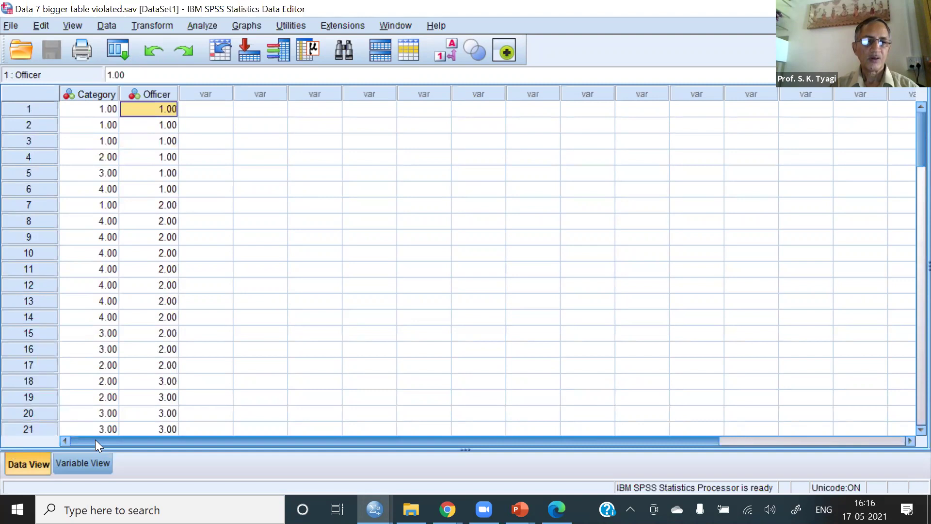
Step: Open the value labels defined for the Category variable
{"action": "left_click", "coordinate": [85, 463]}
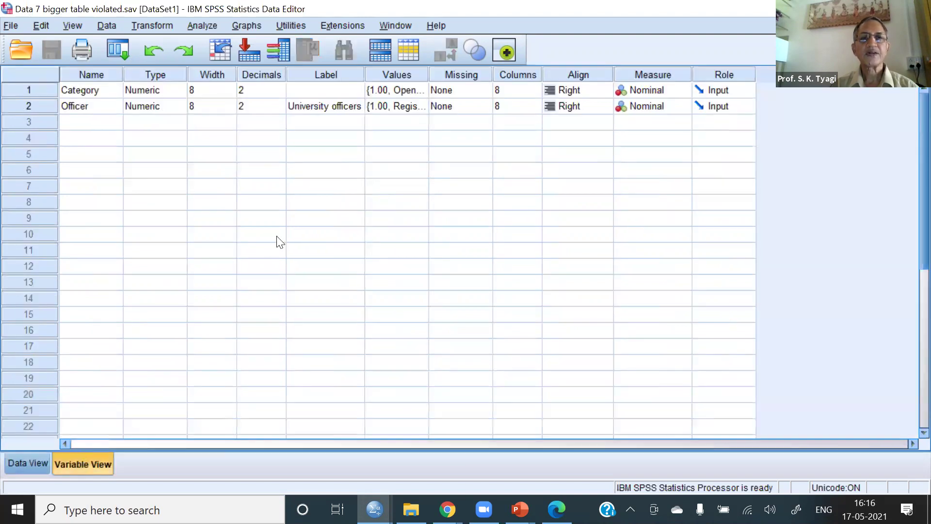
{"action": "left_click", "coordinate": [424, 89]}
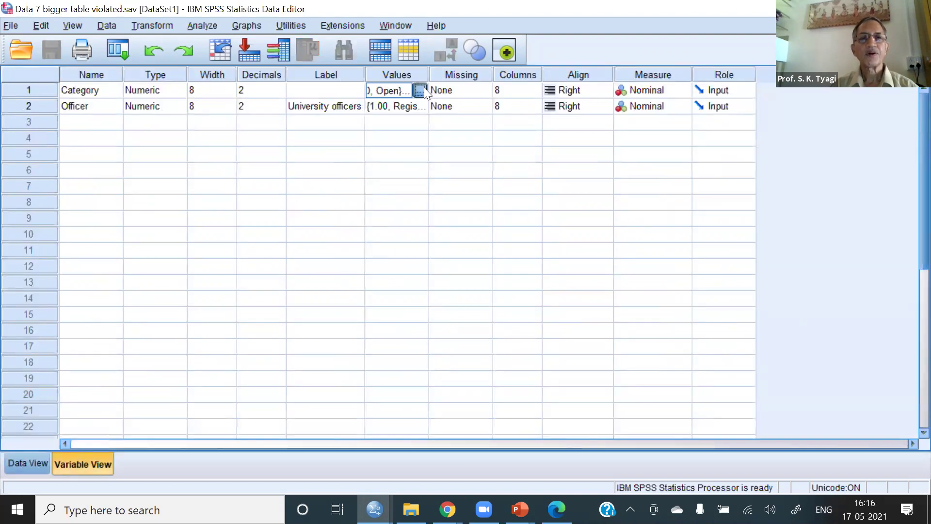
{"action": "left_click", "coordinate": [424, 89]}
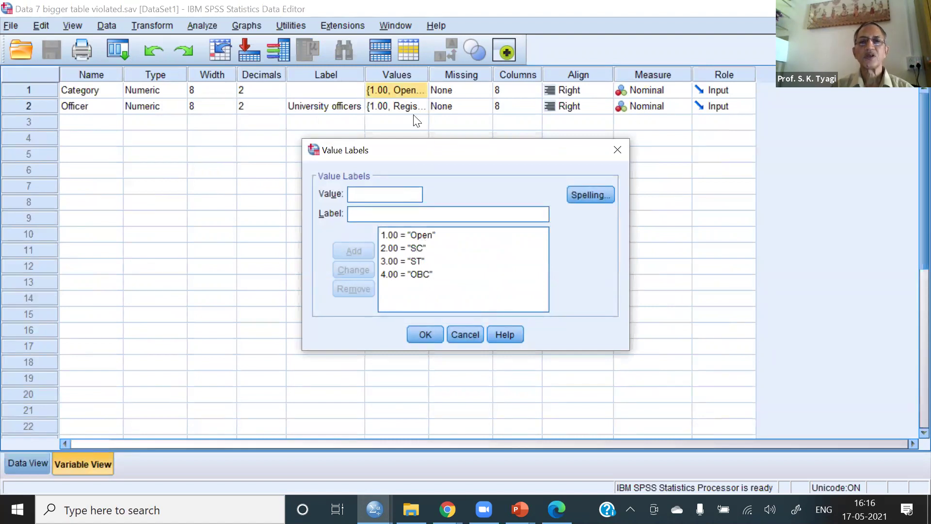
Step: Close the Category value labels, check the value labels defined for Officer, and return to the case data
{"action": "left_click", "coordinate": [460, 332]}
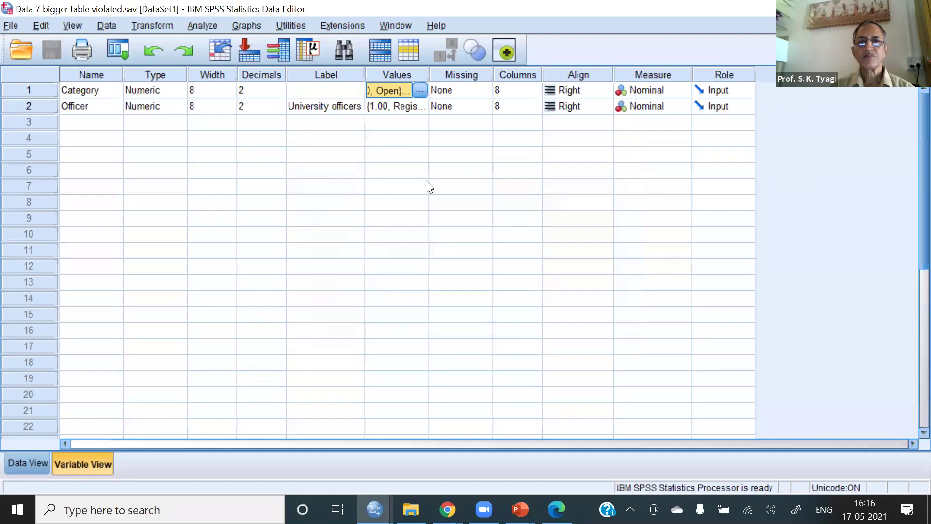
{"action": "double_click", "coordinate": [422, 106]}
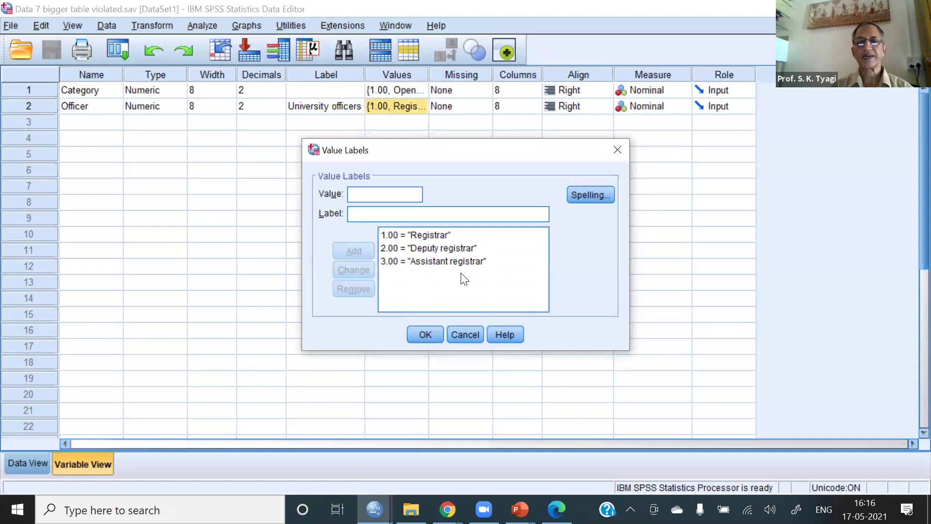
{"action": "left_click", "coordinate": [422, 334]}
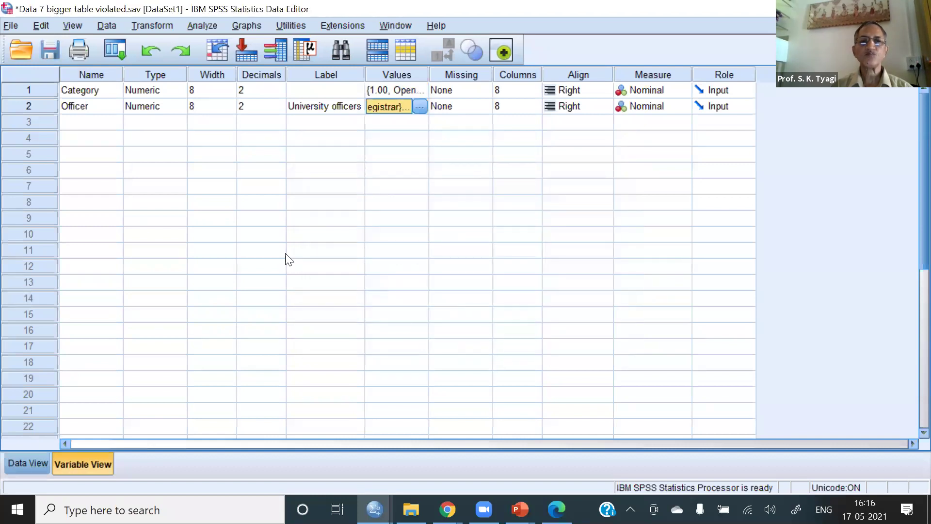
{"action": "left_click", "coordinate": [17, 465]}
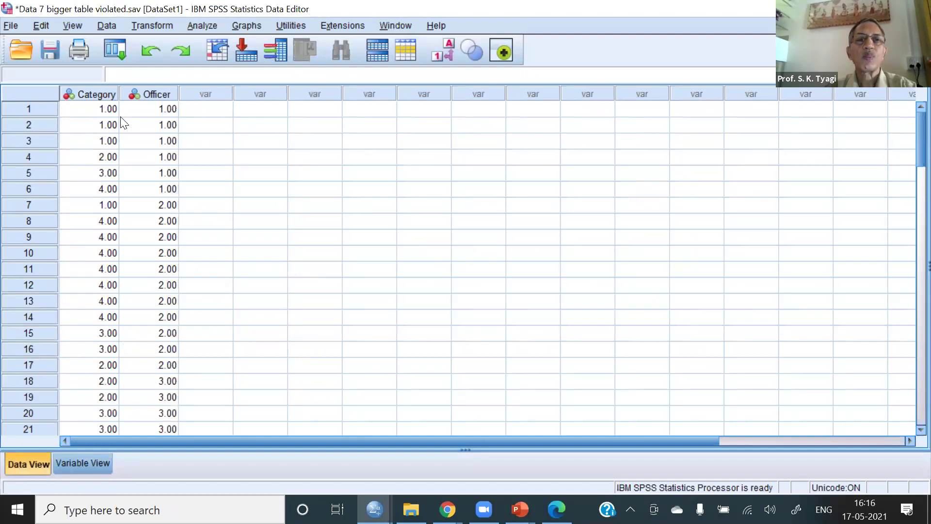
Step: Run a Crosstabs analysis with Category as the row variable and University officers as the column variable
{"action": "left_click", "coordinate": [212, 25]}
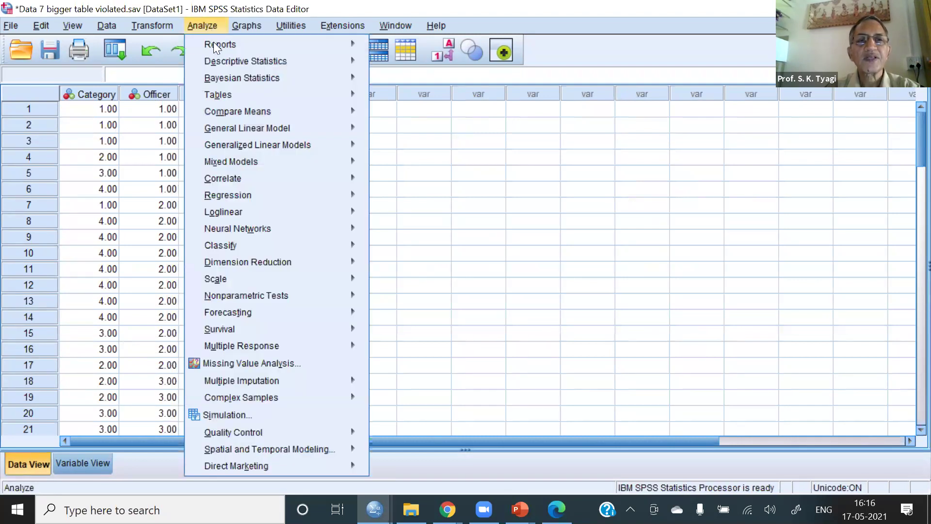
{"action": "mouse_move", "coordinate": [221, 63]}
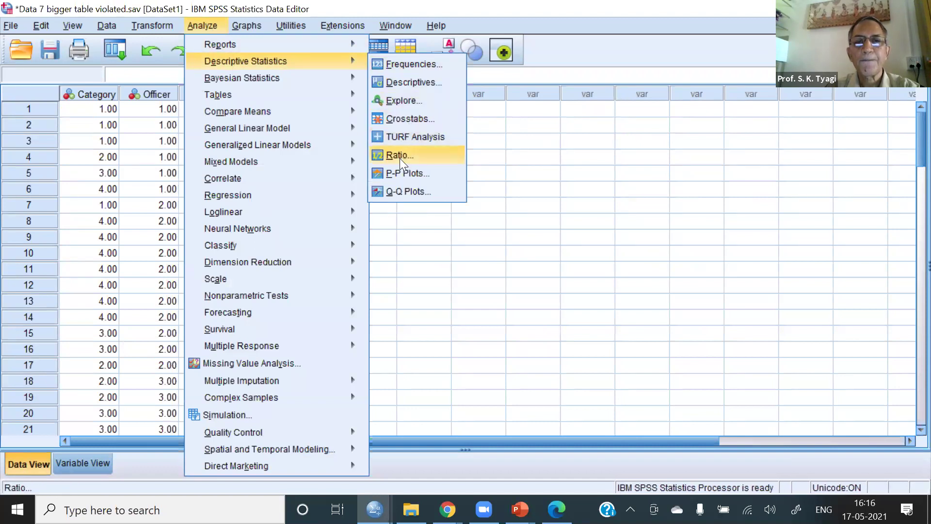
{"action": "left_click", "coordinate": [417, 115]}
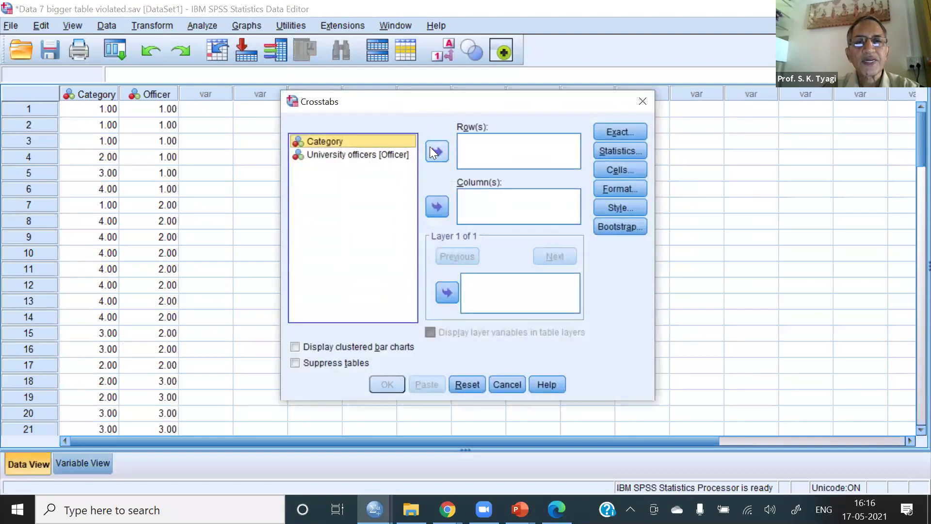
{"action": "left_click", "coordinate": [436, 152]}
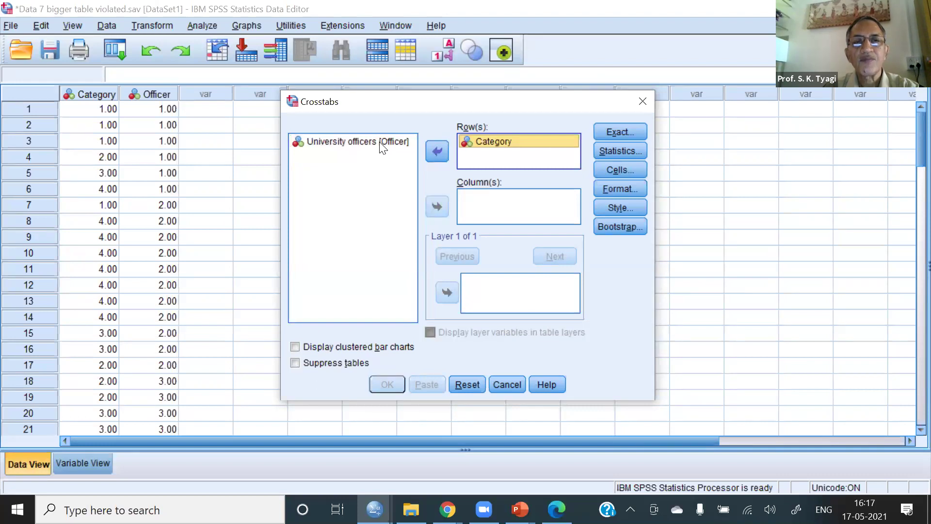
{"action": "left_click", "coordinate": [384, 143]}
{"action": "left_click", "coordinate": [436, 207]}
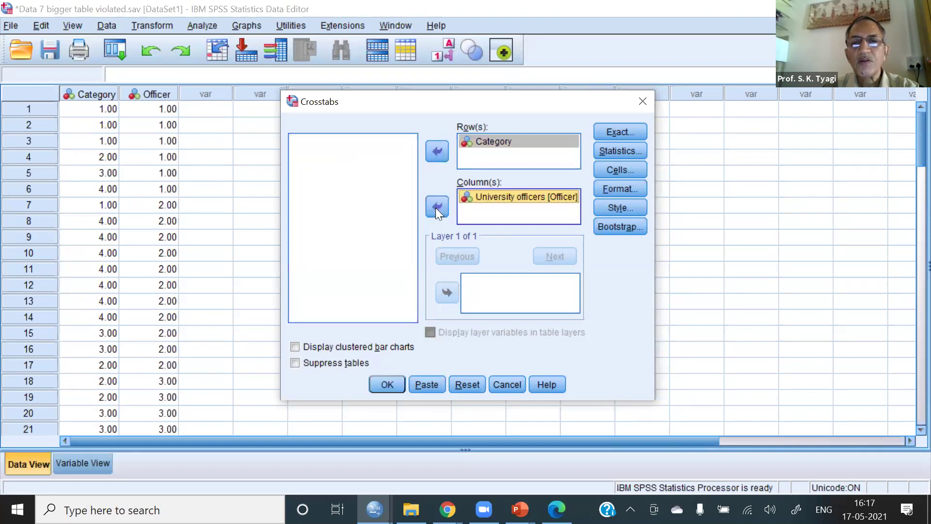
{"action": "left_click", "coordinate": [388, 384]}
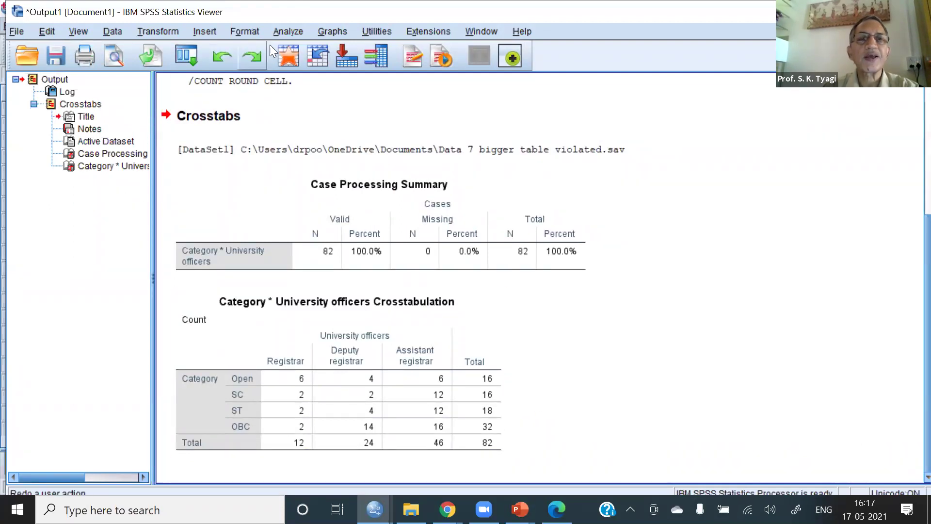
Step: Rerun the Category by University officers crosstab with the Chi-square statistic and bring its test table into view
{"action": "left_click", "coordinate": [284, 30]}
{"action": "mouse_move", "coordinate": [301, 68]}
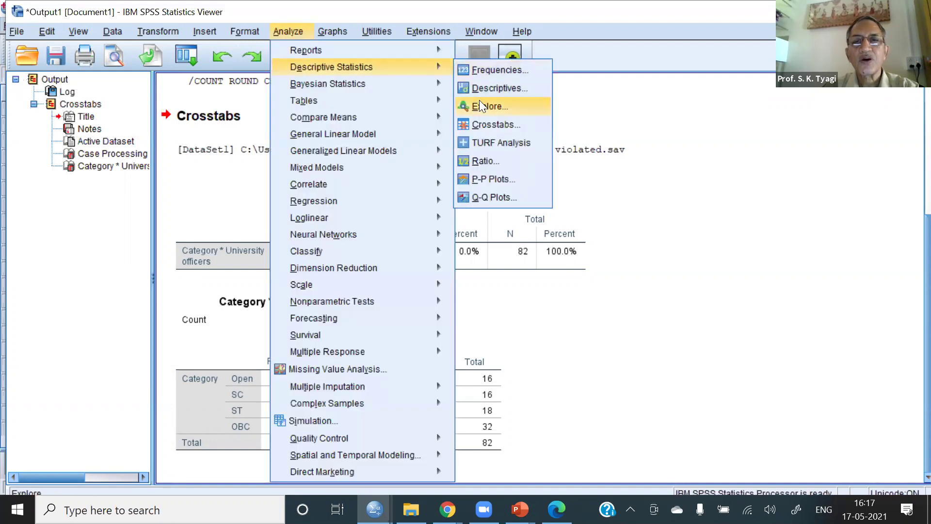
{"action": "left_click", "coordinate": [486, 125]}
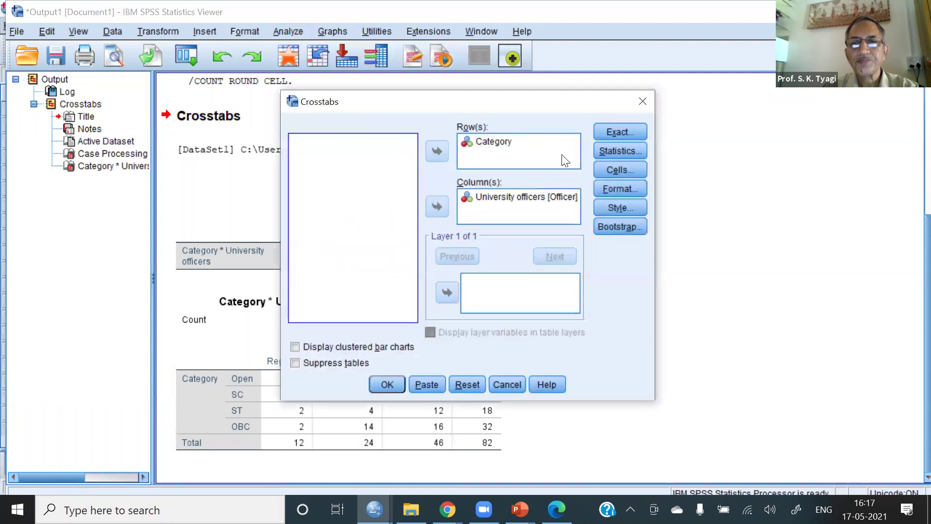
{"action": "left_click", "coordinate": [613, 152]}
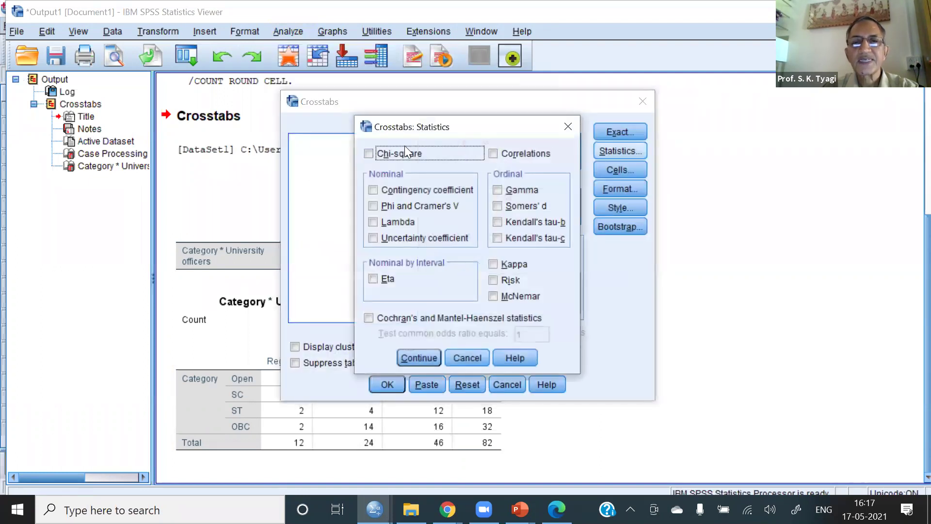
{"action": "left_click", "coordinate": [368, 155]}
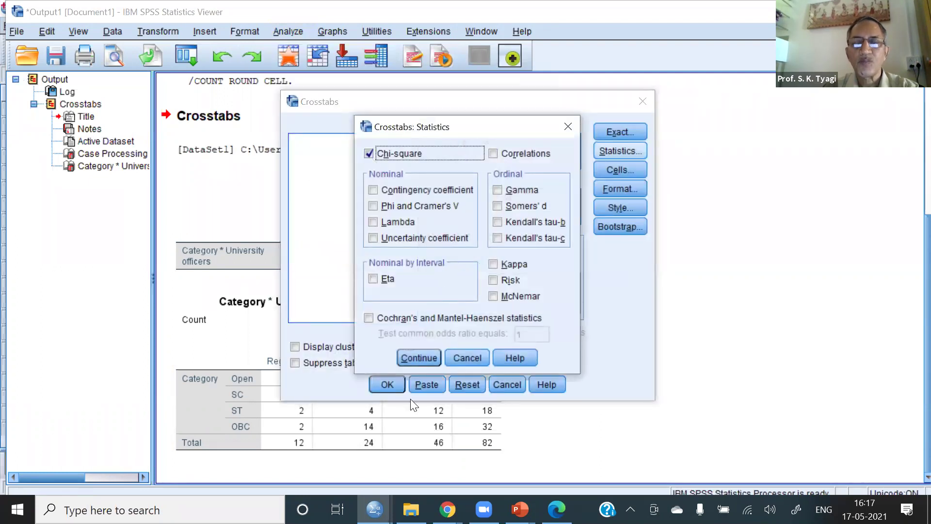
{"action": "left_click", "coordinate": [422, 357]}
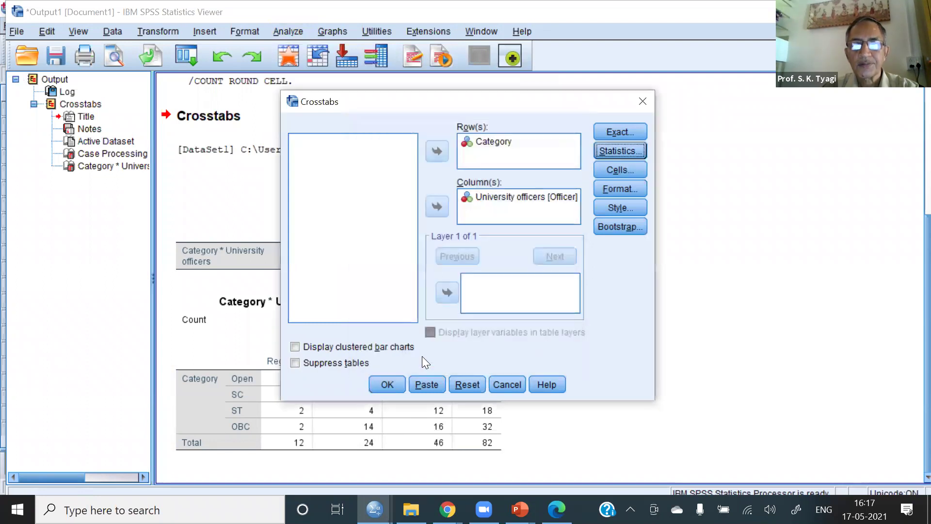
{"action": "left_click", "coordinate": [388, 385]}
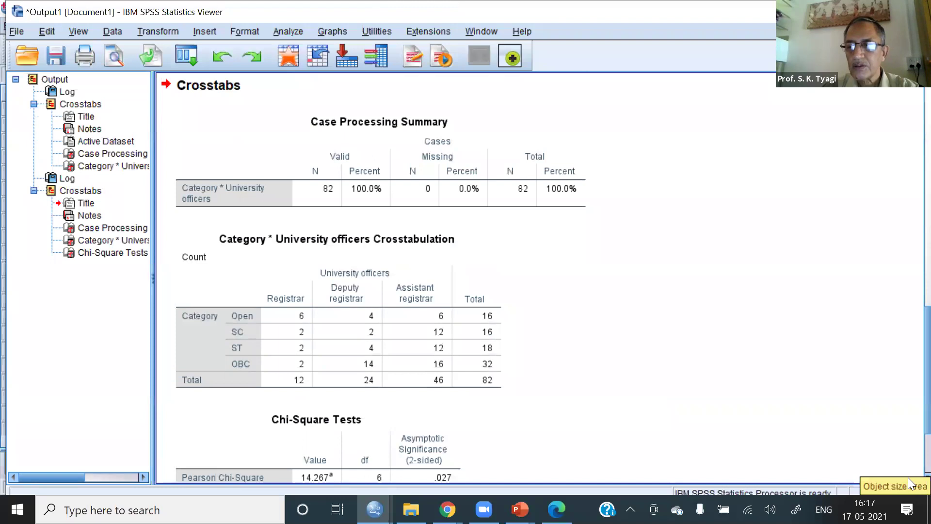
{"action": "scroll", "coordinate": [910, 472], "scroll_direction": "down", "scroll_amount": 3}
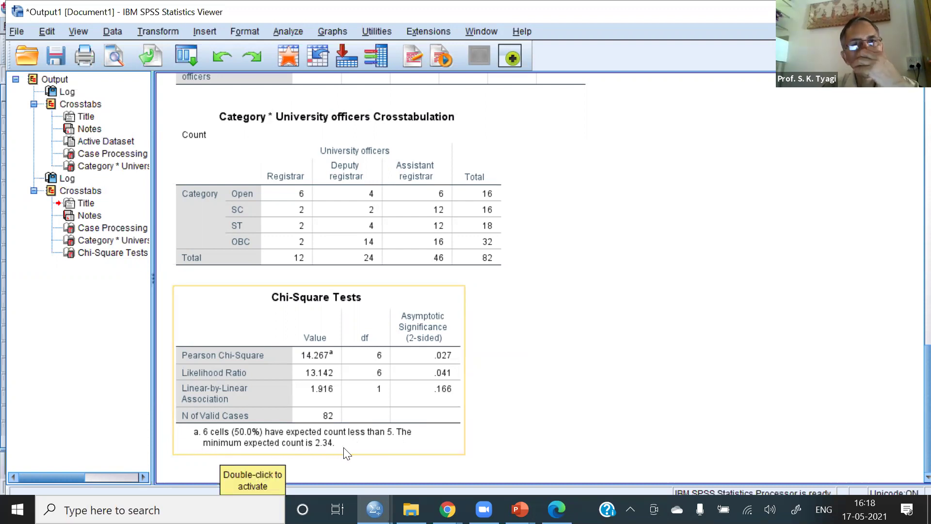
Step: Rerun the Category by University officers crosstab with expected counts shown alongside the observed counts
{"action": "left_click", "coordinate": [285, 31]}
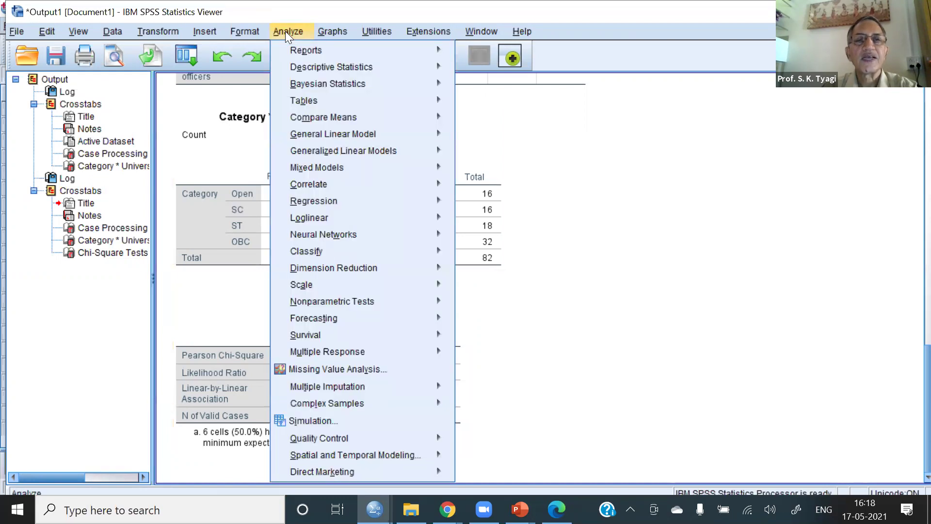
{"action": "mouse_move", "coordinate": [342, 67]}
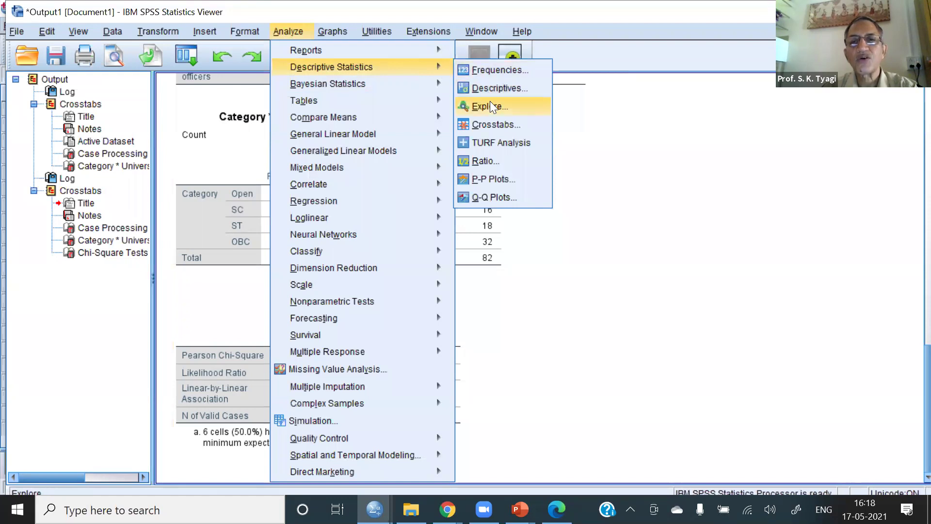
{"action": "left_click", "coordinate": [491, 124]}
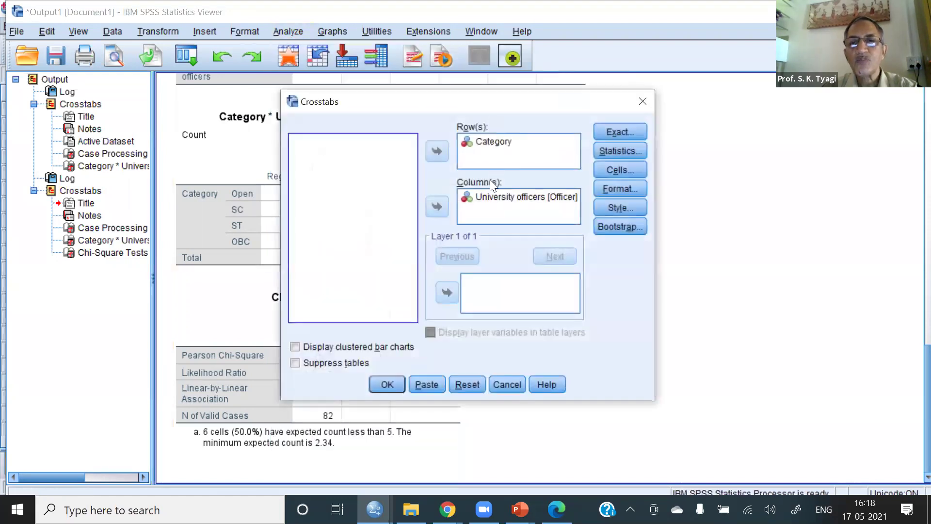
{"action": "left_click", "coordinate": [623, 167]}
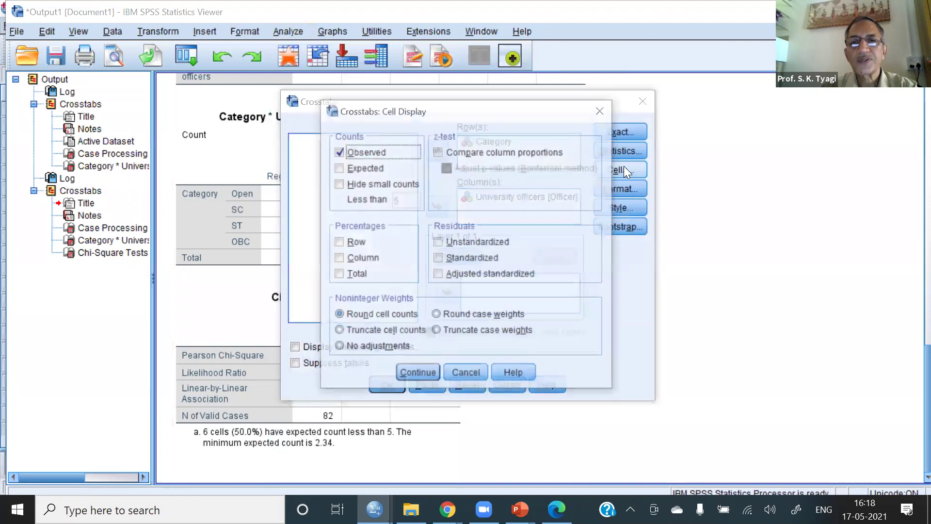
{"action": "left_click", "coordinate": [338, 168]}
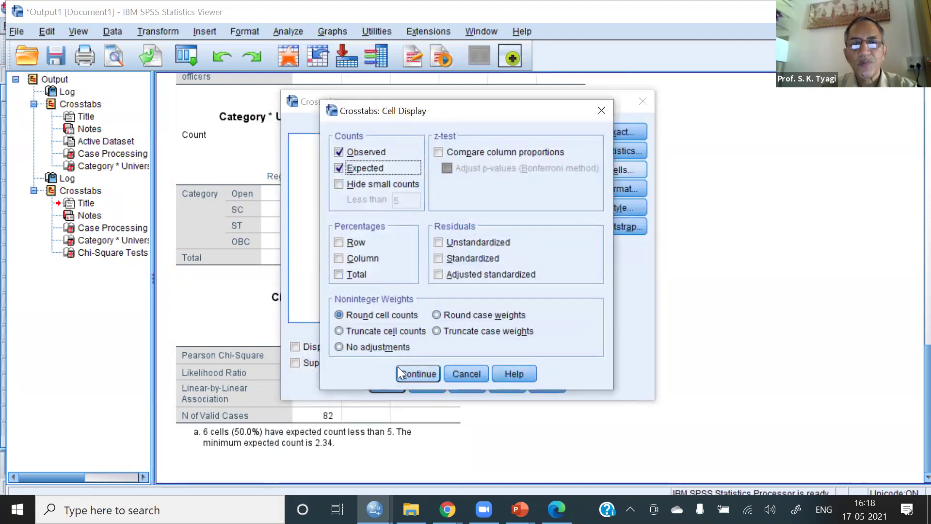
{"action": "left_click", "coordinate": [419, 374]}
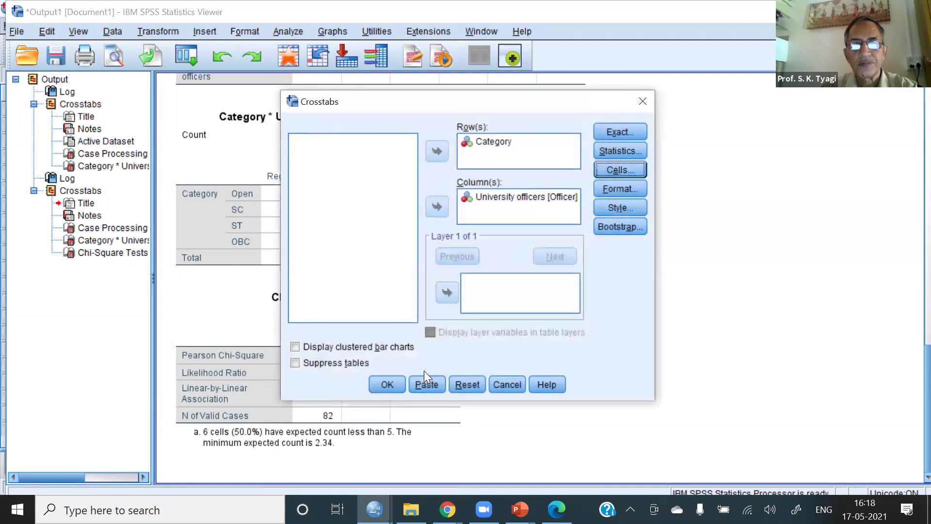
{"action": "left_click", "coordinate": [394, 384]}
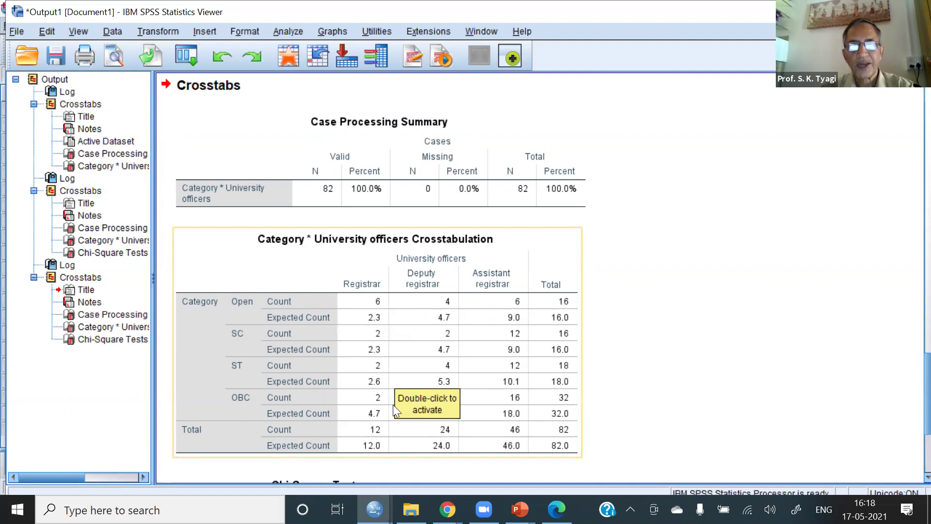
Step: Examine the expected counts and the Chi-Square Tests footnote, and go back up to the first crosstabulation in the output
{"action": "left_click", "coordinate": [474, 419]}
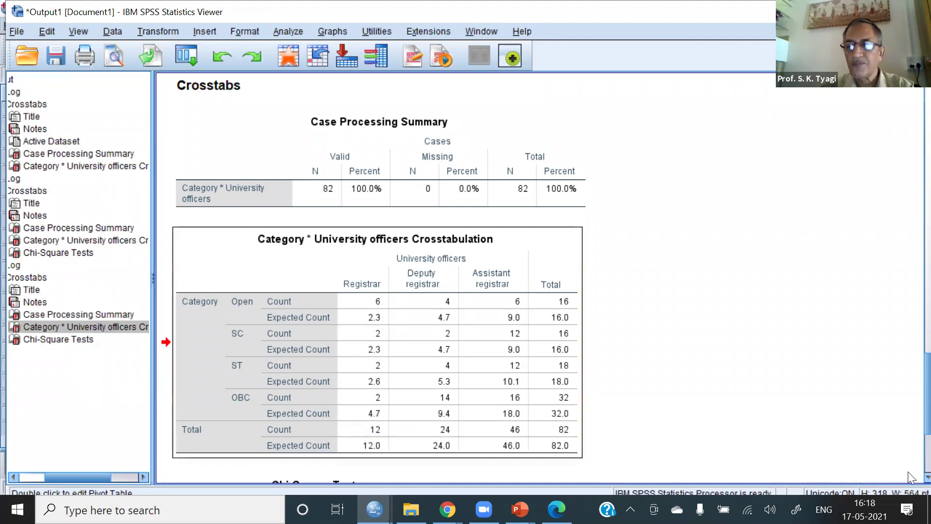
{"action": "scroll", "coordinate": [911, 479], "scroll_direction": "down", "scroll_amount": 5}
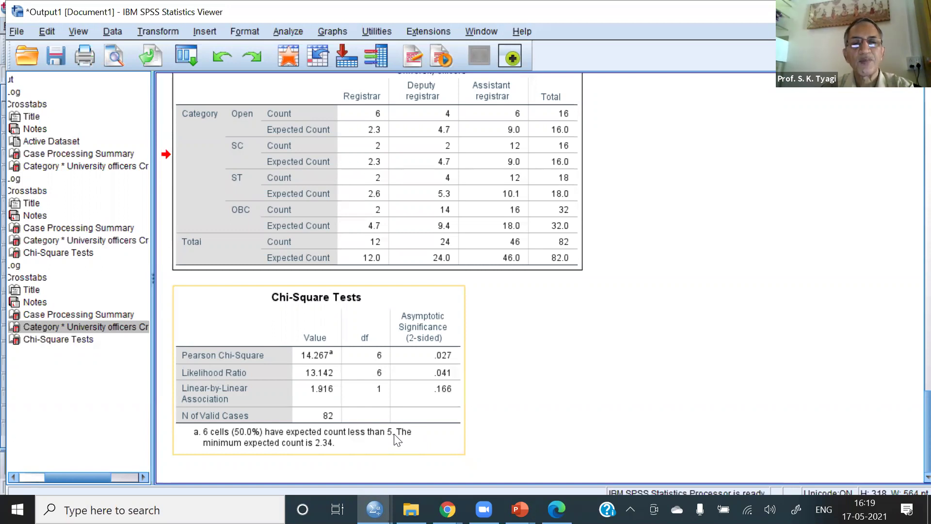
{"action": "left_click", "coordinate": [574, 395]}
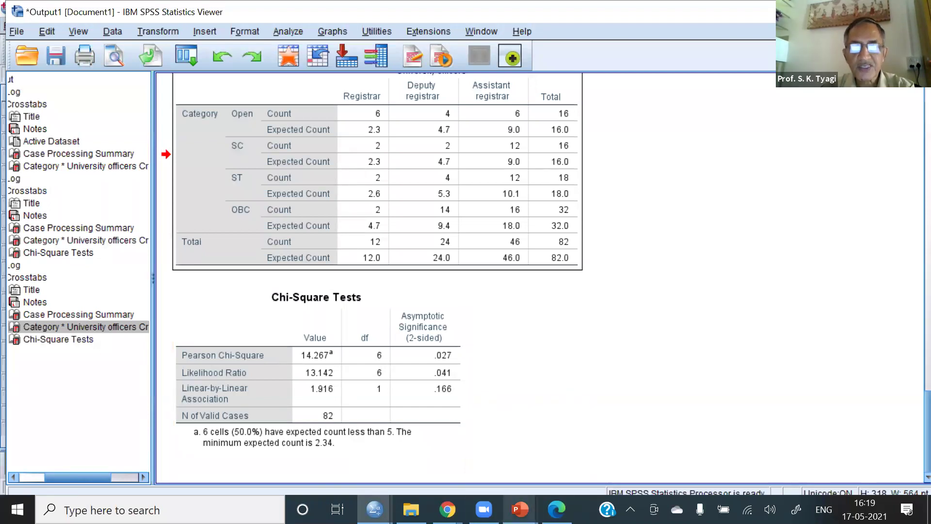
{"action": "left_click", "coordinate": [519, 509]}
{"action": "left_click", "coordinate": [321, 376]}
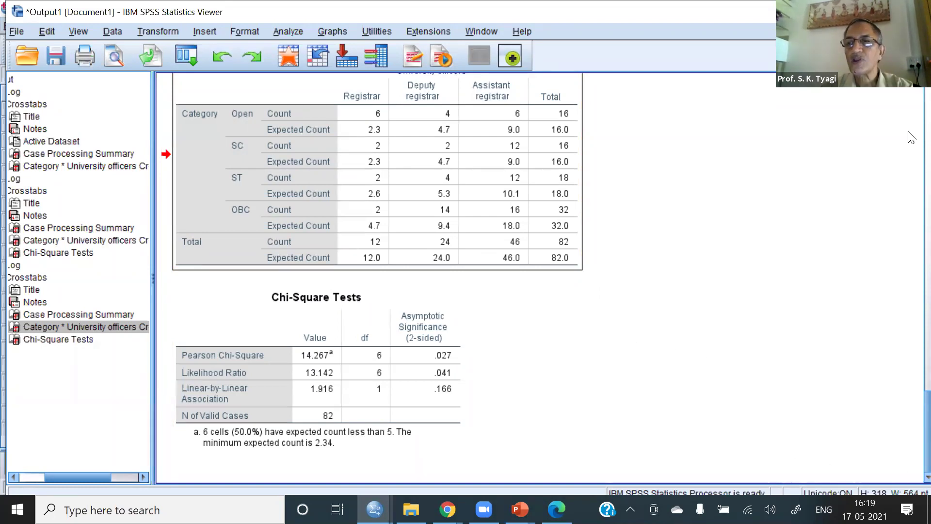
{"action": "scroll", "coordinate": [909, 138], "scroll_direction": "up", "scroll_amount": 10}
{"action": "scroll", "coordinate": [873, 135], "scroll_direction": "down", "scroll_amount": 1}
{"action": "left_click", "coordinate": [416, 141]}
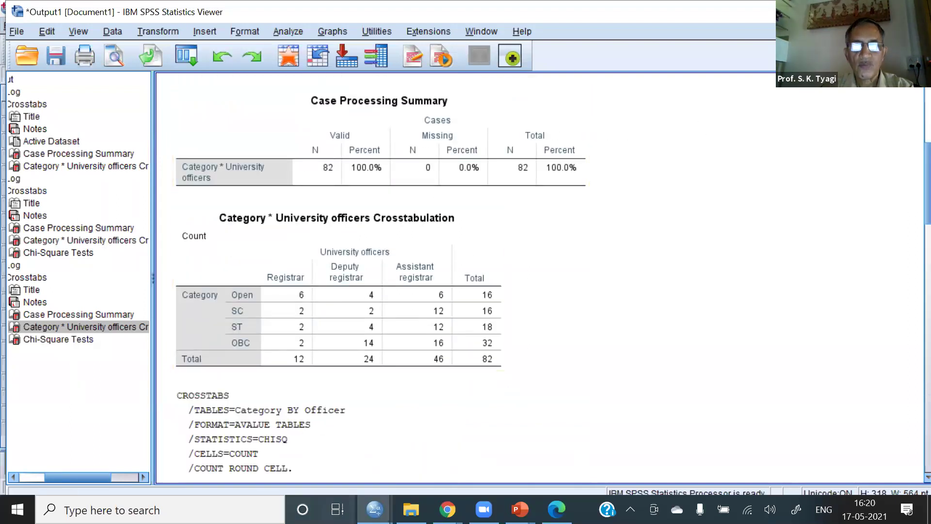
Step: Switch to the running PowerPoint slide show and advance from the Table 15 slide to the Interpretation point on using the Likelihood ratio
{"action": "left_click", "coordinate": [520, 509]}
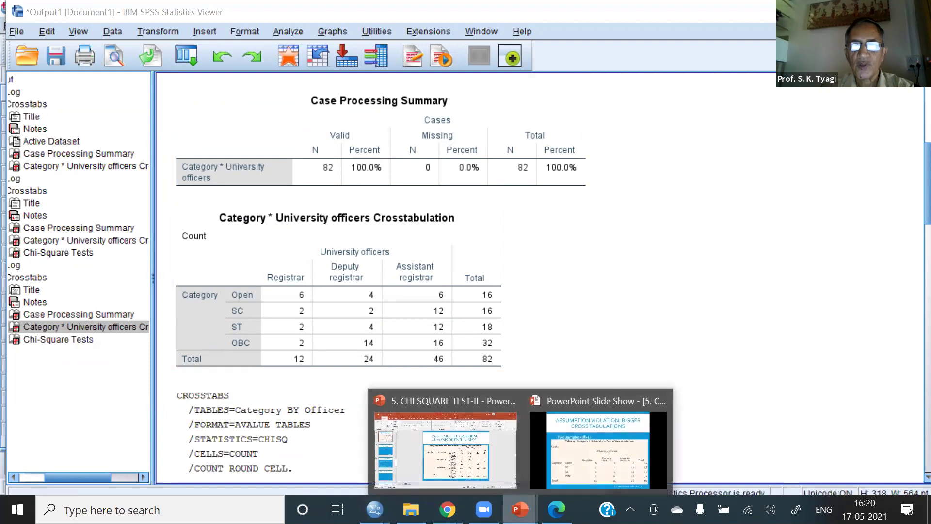
{"action": "left_click", "coordinate": [613, 446]}
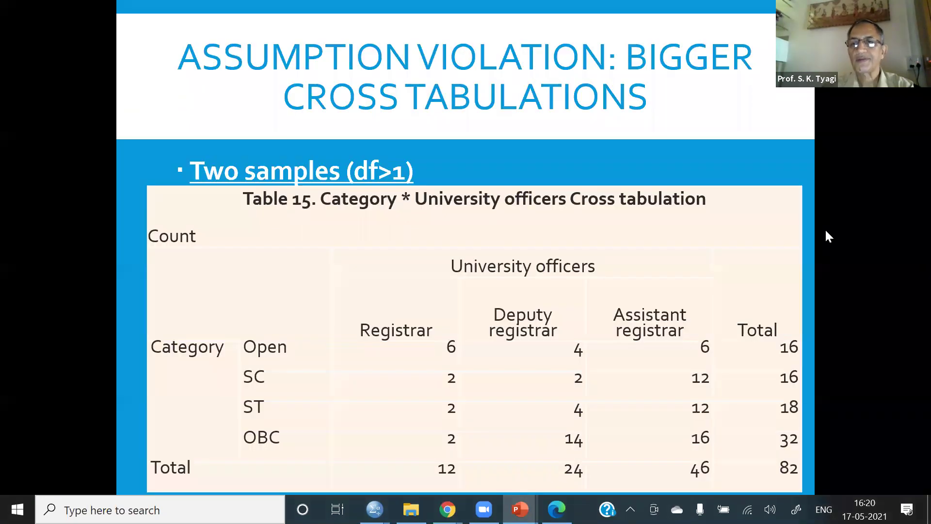
{"action": "key", "text": "Right"}
{"action": "key", "text": "Right"}
{"action": "key", "text": "Right"}
{"action": "key", "text": "Right"}
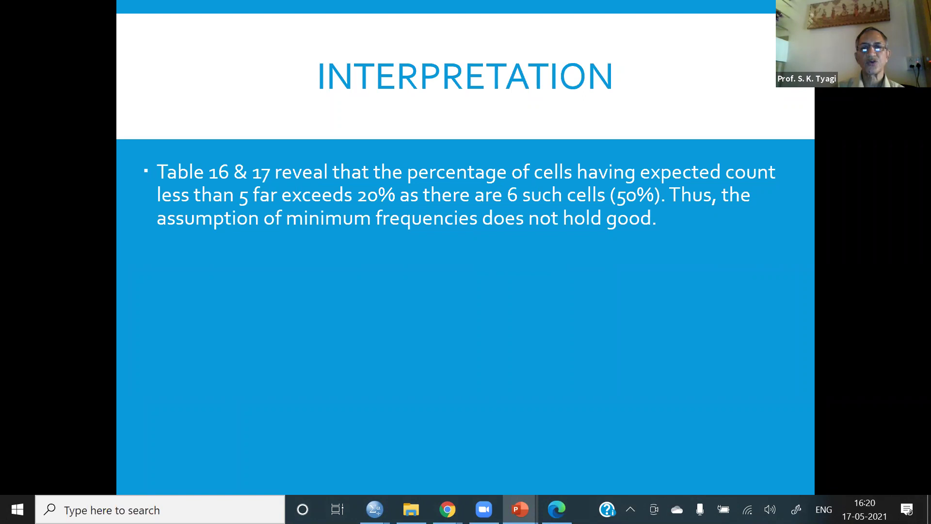
{"action": "key", "text": "Right"}
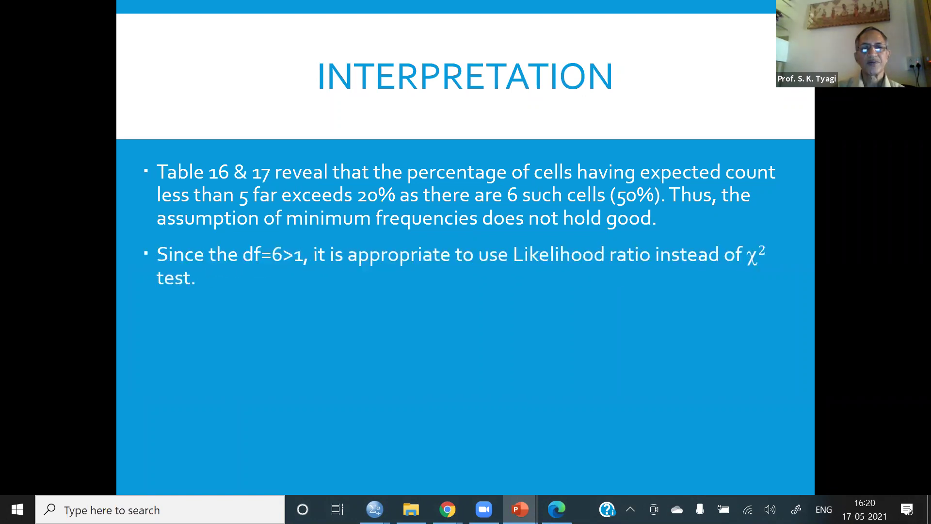